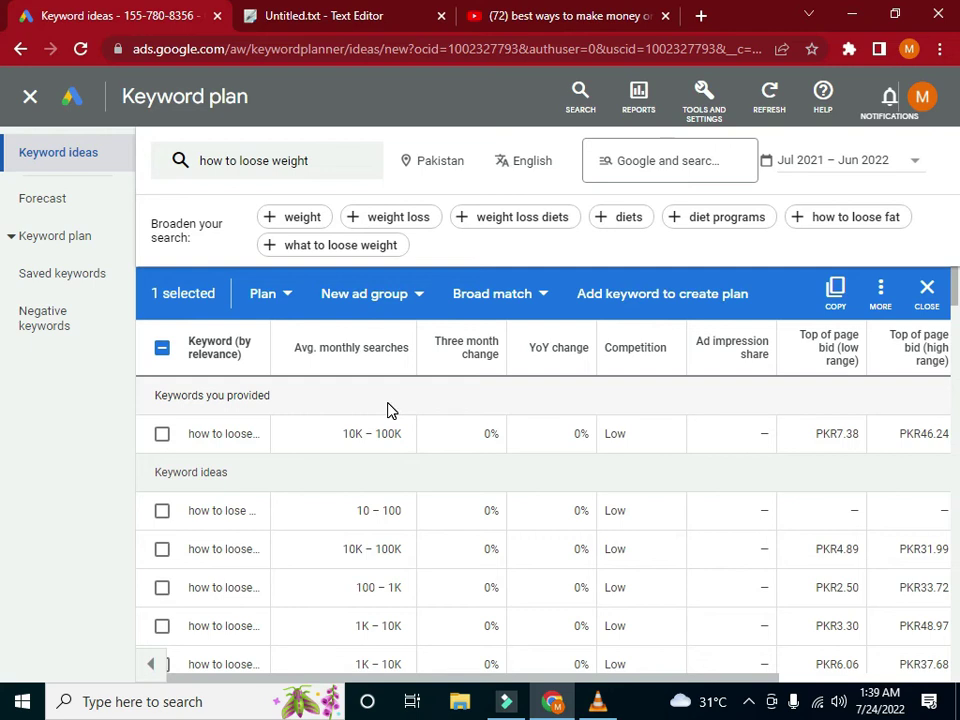
- Select the provided keyword, the first keyword idea with 10K – 100K monthly searches and the next two with 1K – 10K
{"action": "left_click", "coordinate": [162, 435]}
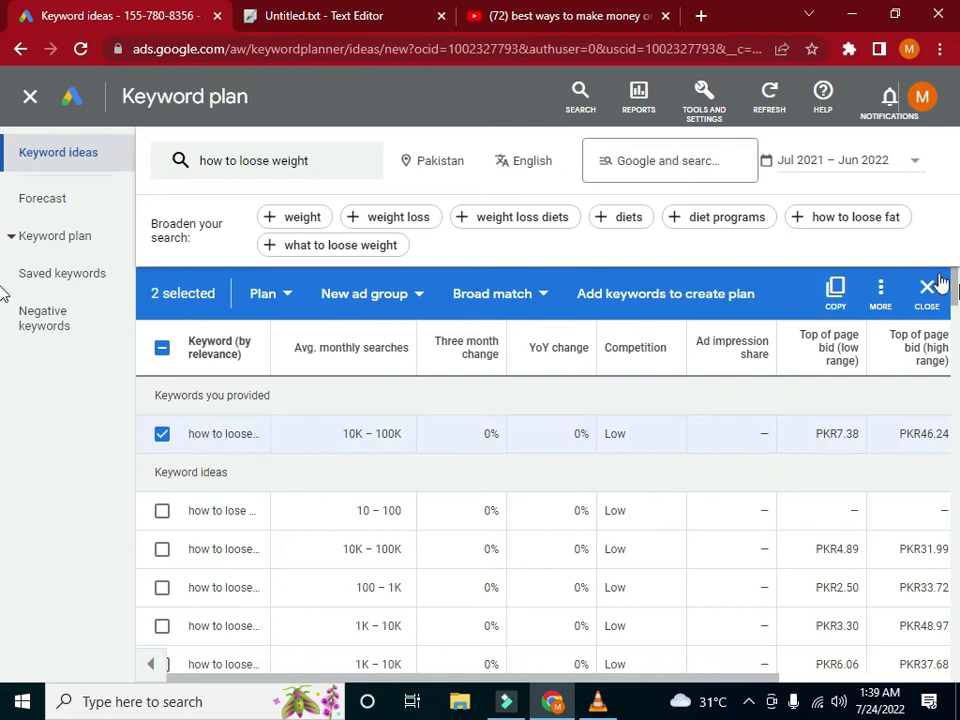
{"action": "scroll", "coordinate": [955, 300], "scroll_direction": "down", "scroll_amount": 1}
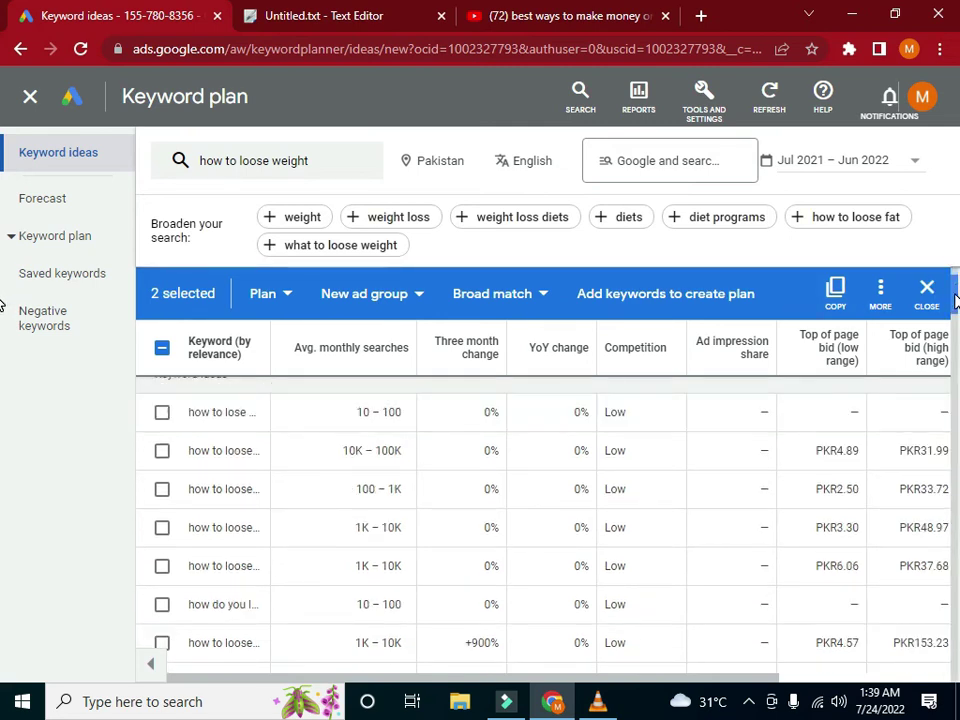
{"action": "left_click", "coordinate": [162, 451]}
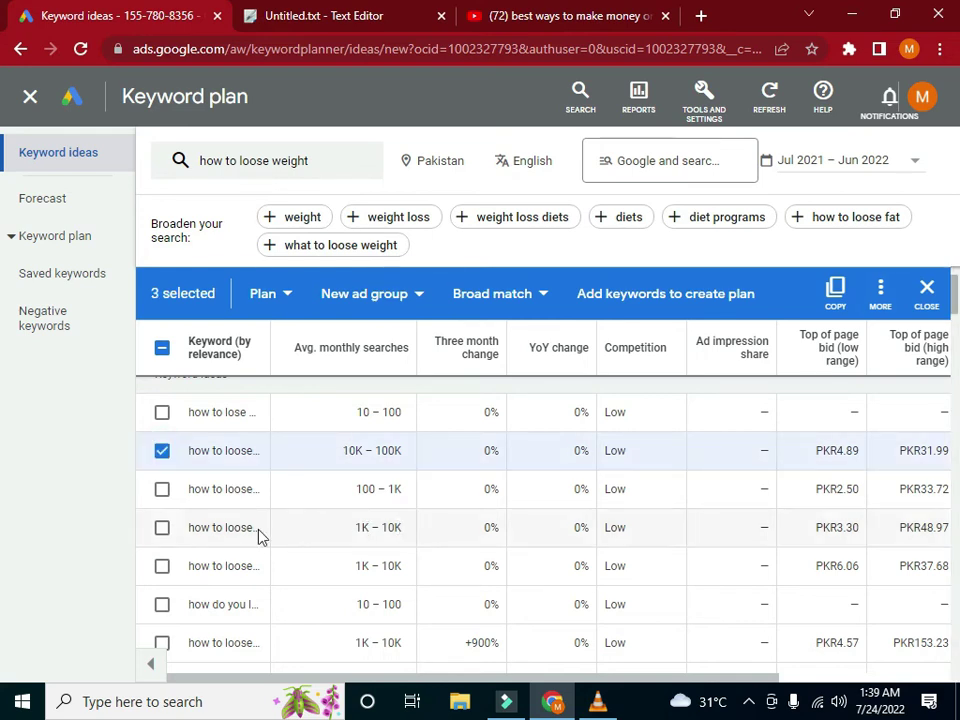
{"action": "left_click", "coordinate": [162, 527]}
{"action": "left_click", "coordinate": [162, 566]}
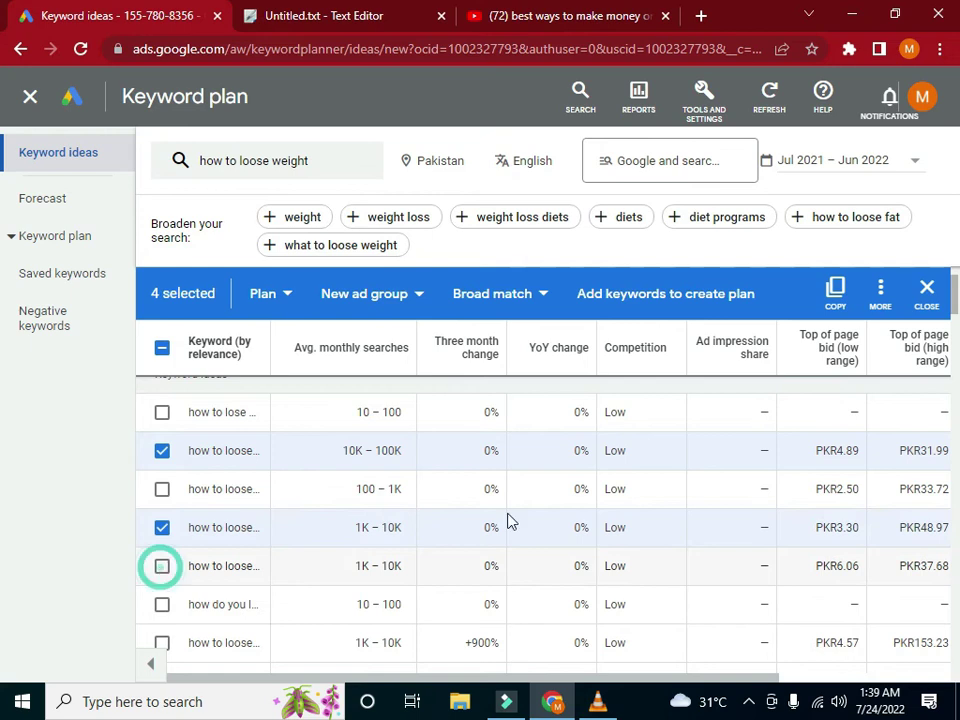
- Add two more low-competition keyword ideas with 1K – 10K searches to the selection, the ones with PKR4.80 and PKR4.92 low-range bids
{"action": "scroll", "coordinate": [955, 328], "scroll_direction": "down", "scroll_amount": 1}
{"action": "scroll", "coordinate": [955, 328], "scroll_direction": "down", "scroll_amount": 4}
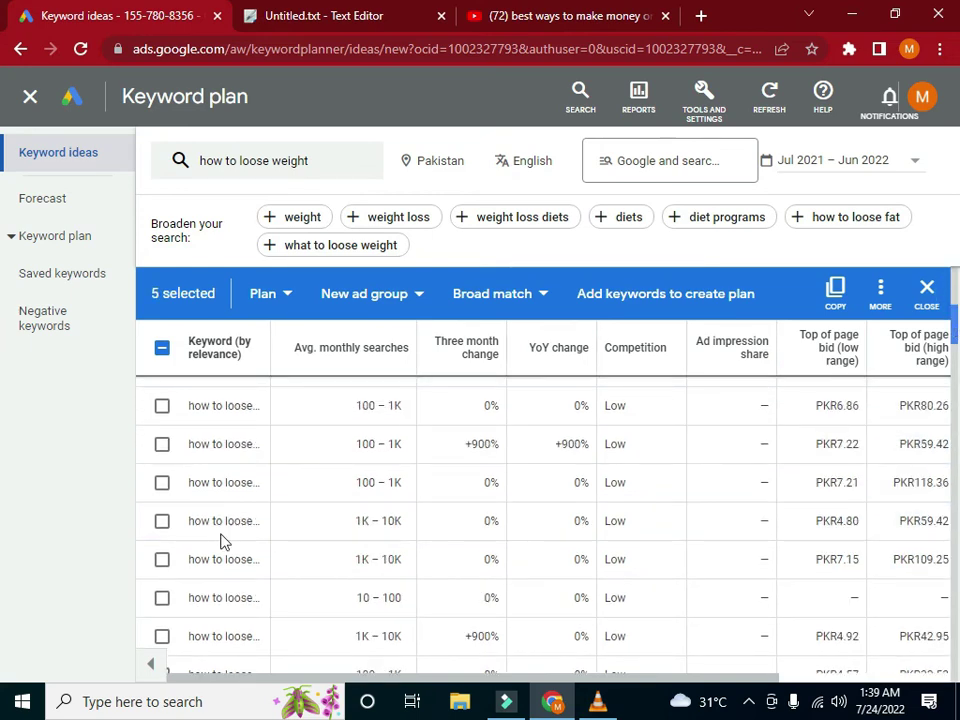
{"action": "left_click", "coordinate": [162, 521]}
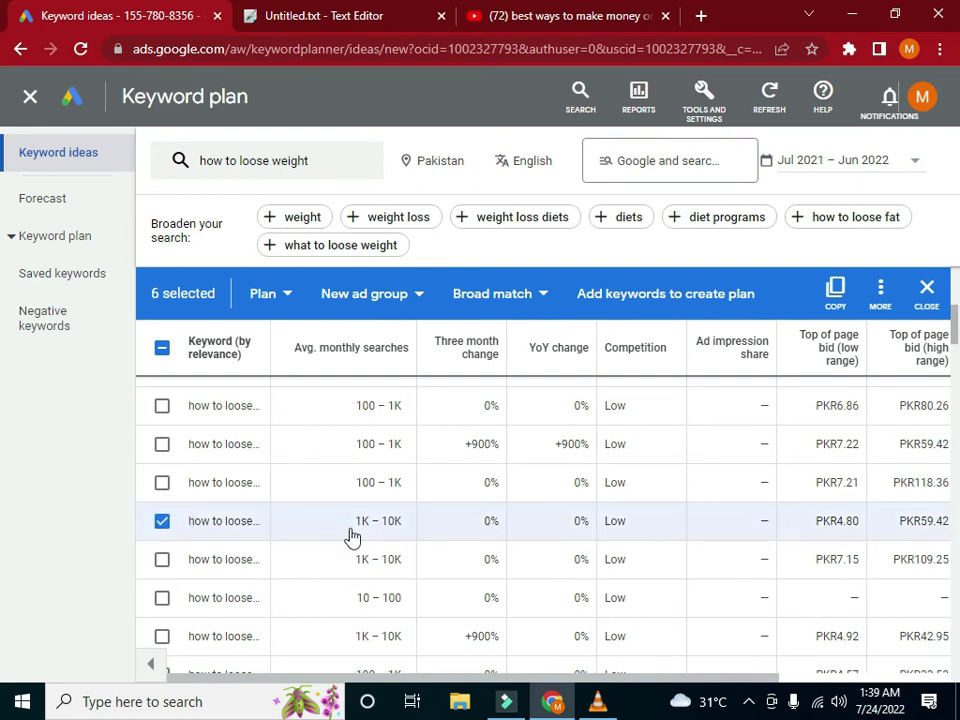
{"action": "left_click_drag", "start_coordinate": [955, 332], "coordinate": [955, 344]}
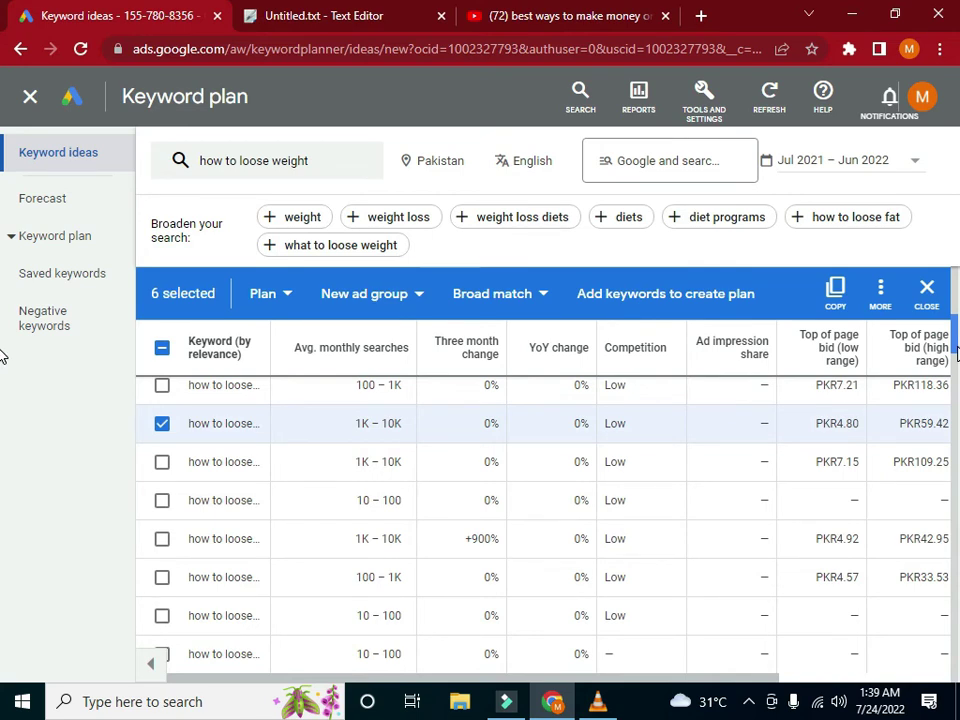
{"action": "key", "text": "ctrl+a"}
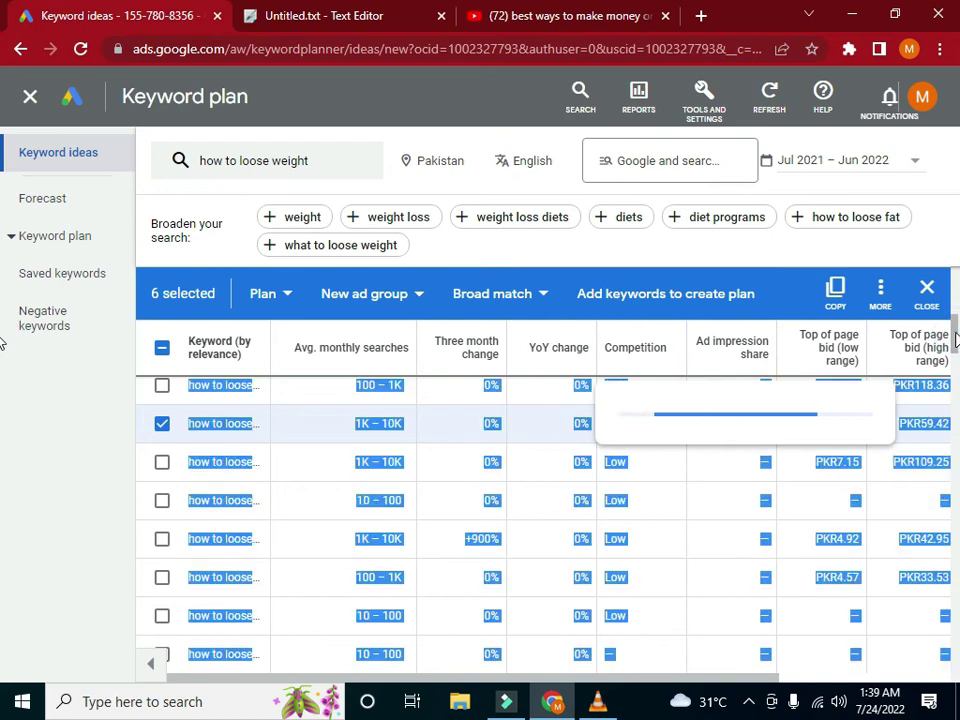
{"action": "left_click_drag", "start_coordinate": [955, 340], "coordinate": [955, 358]}
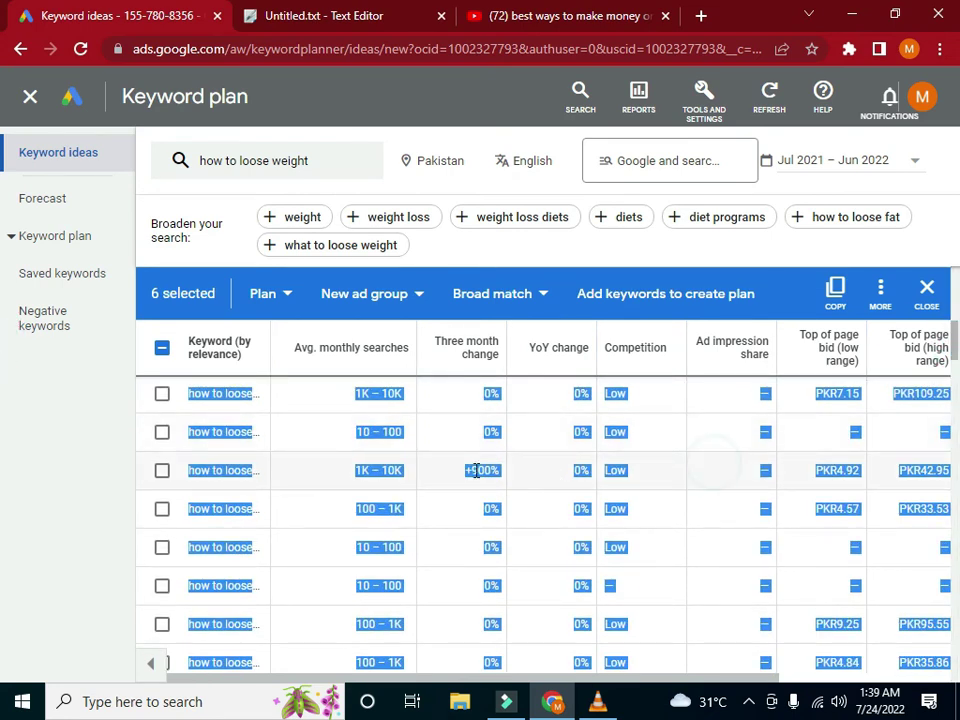
{"action": "left_click", "coordinate": [162, 470]}
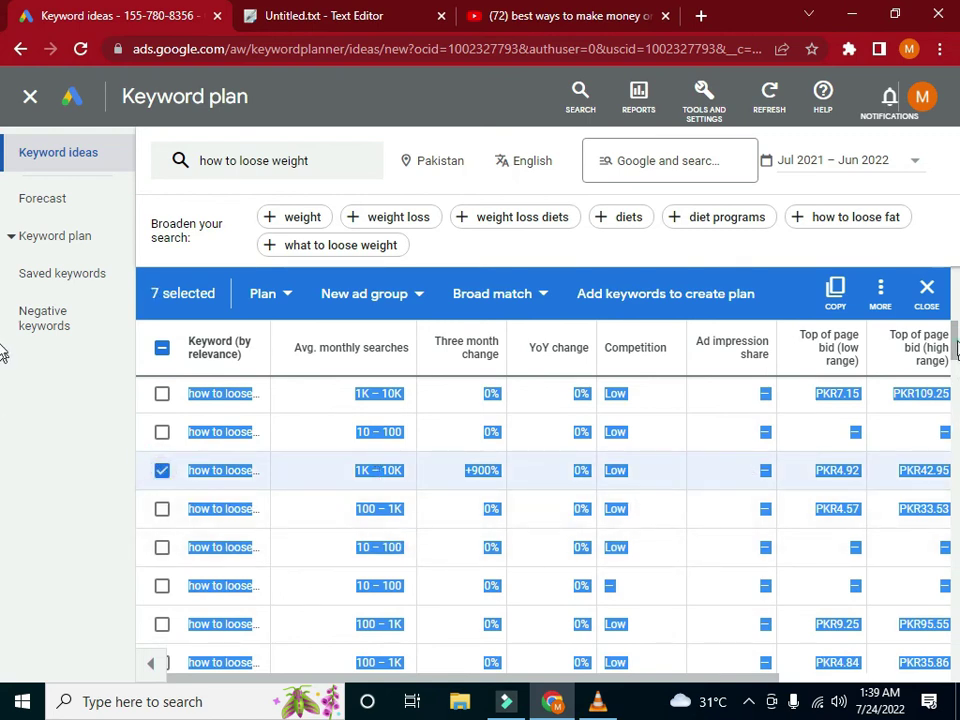
- Copy the selected keywords and paste them into Untitled.txt in the online Text Editor, one blank line below the existing weight-loss keywords
{"action": "scroll", "coordinate": [956, 368], "scroll_direction": "down", "scroll_amount": 3}
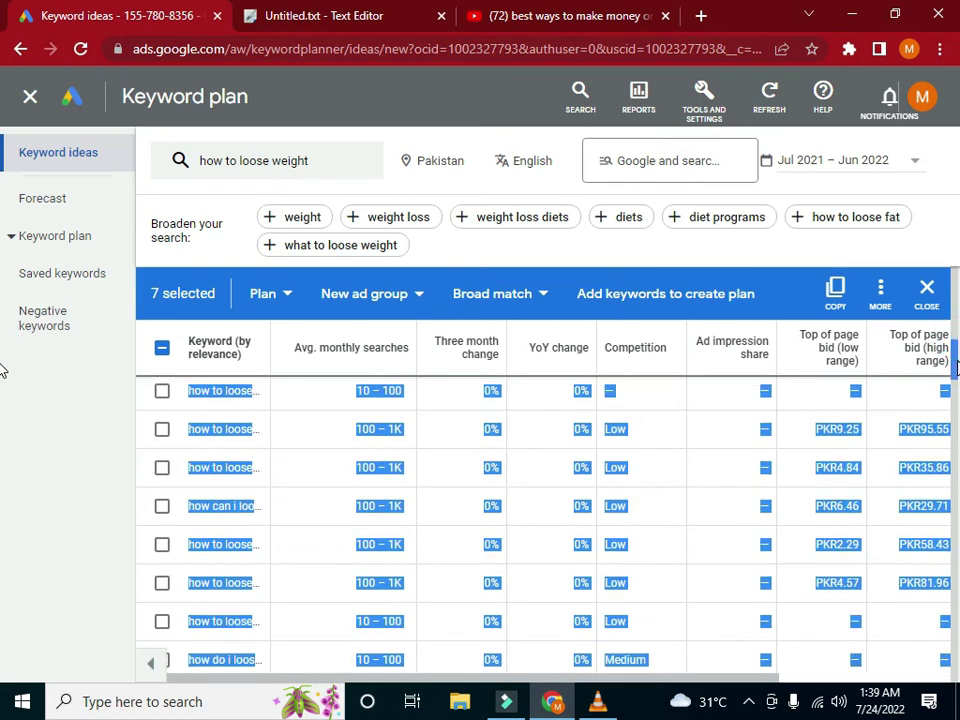
{"action": "left_click_drag", "start_coordinate": [956, 368], "coordinate": [793, 281]}
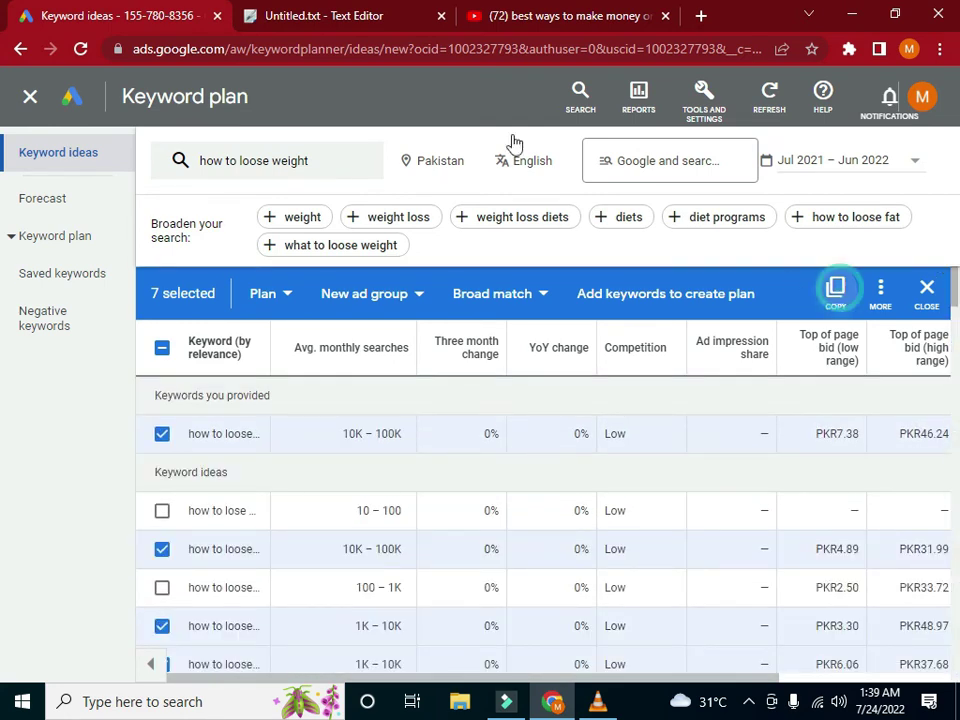
{"action": "left_click", "coordinate": [305, 18]}
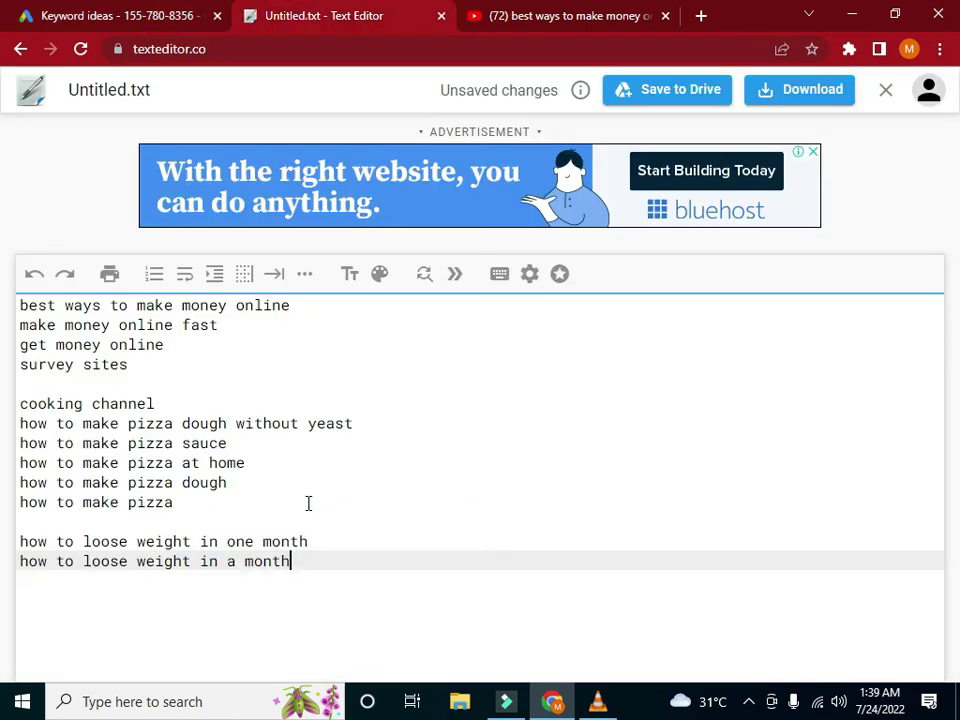
{"action": "key", "text": "Return"}
{"action": "key", "text": "Return"}
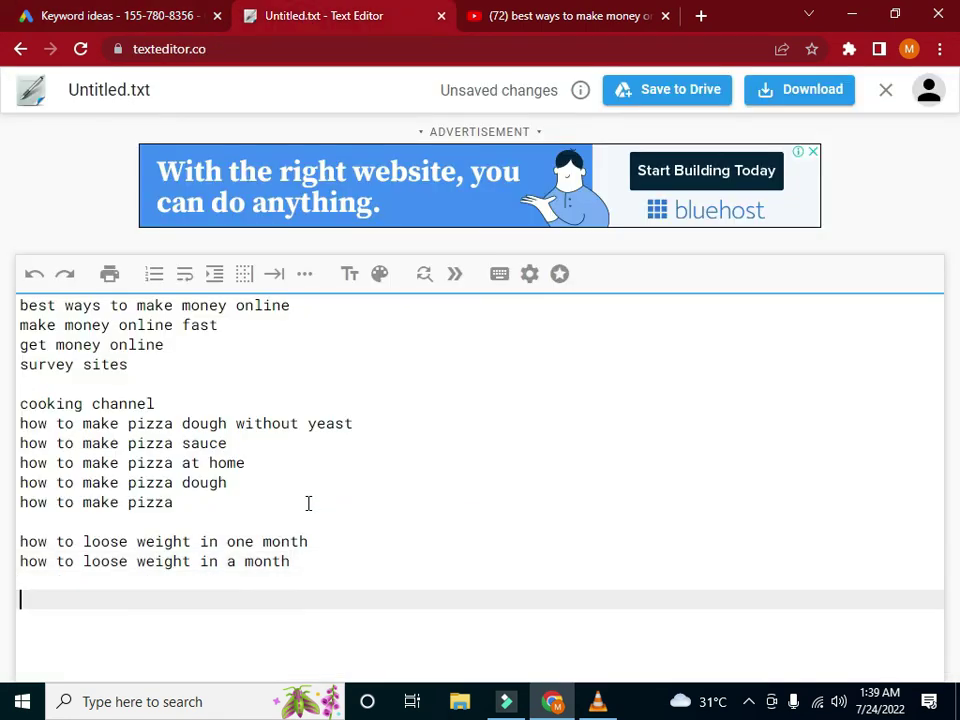
{"action": "type", "text": "how to loose weight in a month how to loose weight how to loose weight fast how to loose face fat how to loose fat how to loose belly fat fast how to loose weight in a week"}
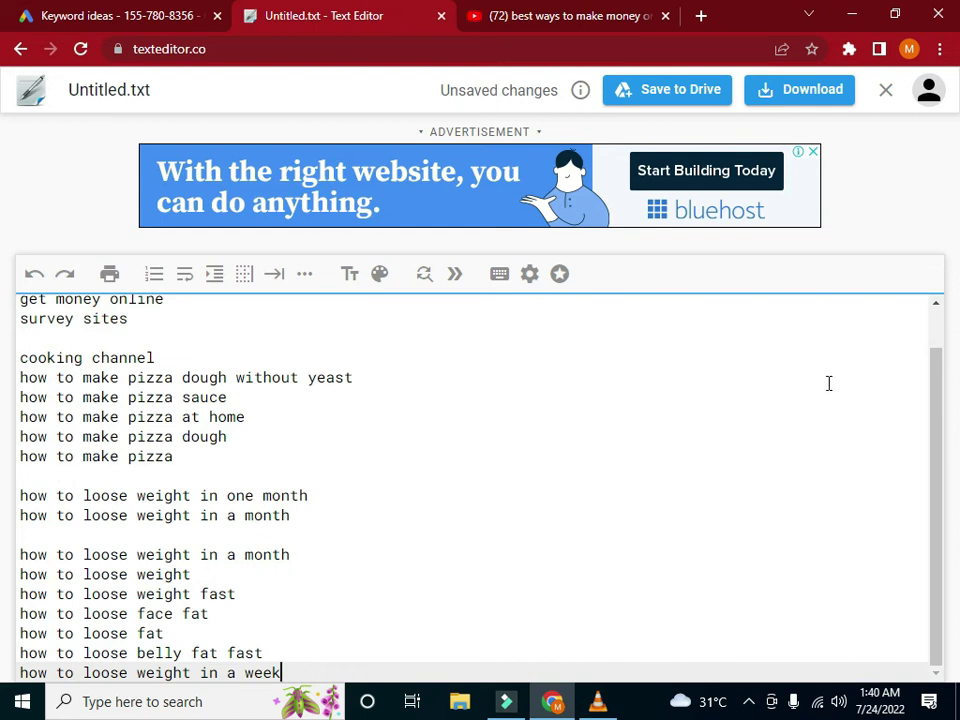
{"action": "left_click_drag", "start_coordinate": [932, 371], "coordinate": [935, 440]}
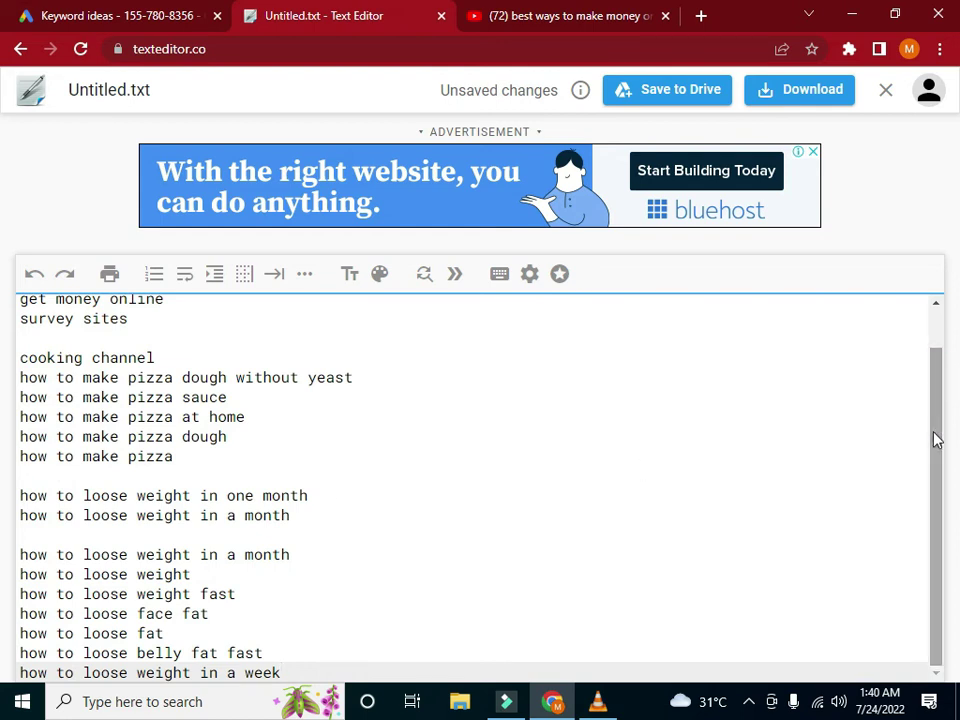
{"action": "key", "text": "Return"}
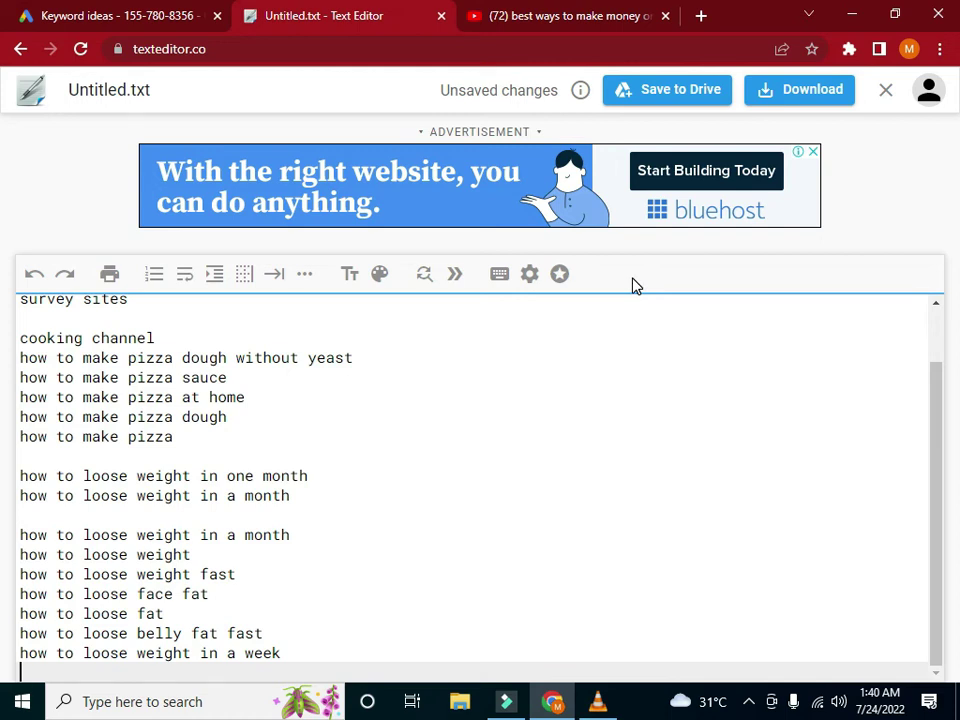
{"action": "key", "text": "Return"}
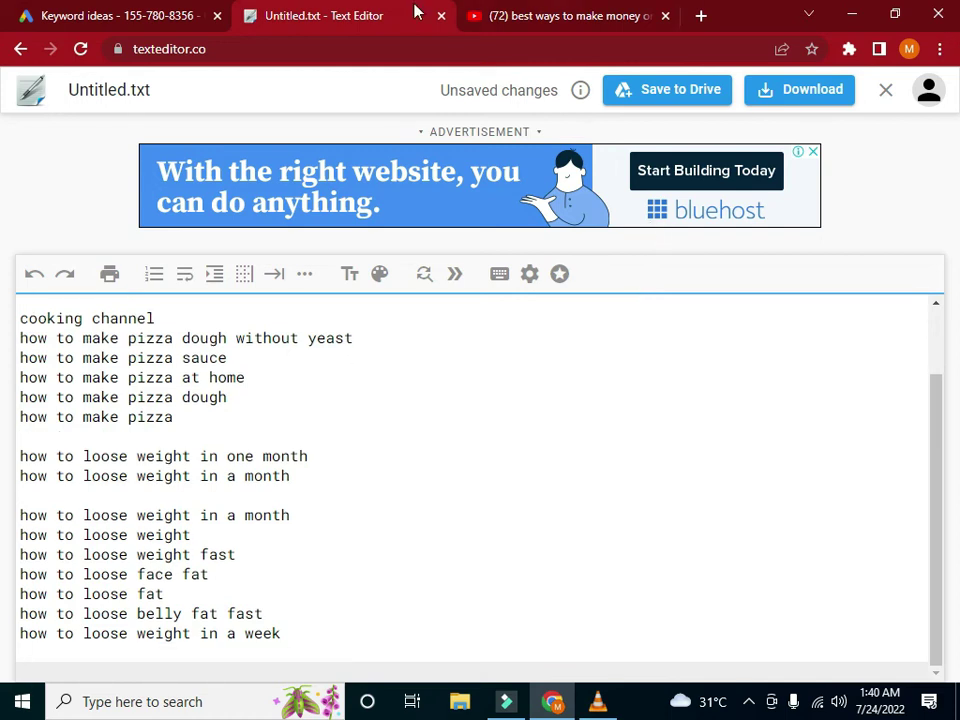
- Return to Keyword Planner and remove "how to loose weight" from the keyword search
{"action": "left_click", "coordinate": [103, 14]}
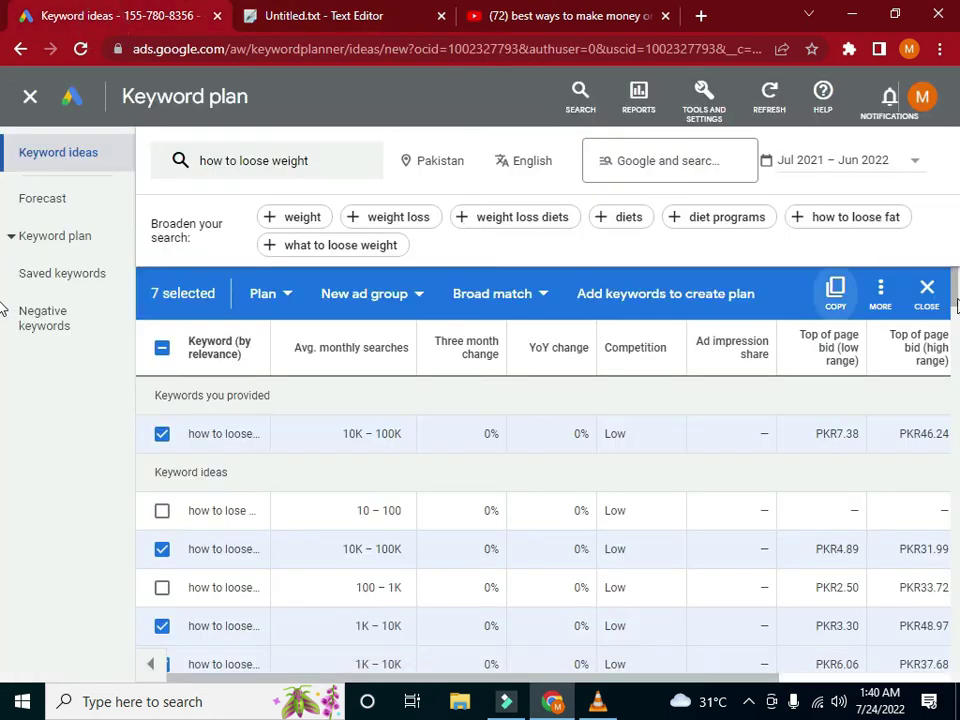
{"action": "scroll", "coordinate": [955, 297], "scroll_direction": "down", "scroll_amount": 3}
{"action": "left_click", "coordinate": [322, 162]}
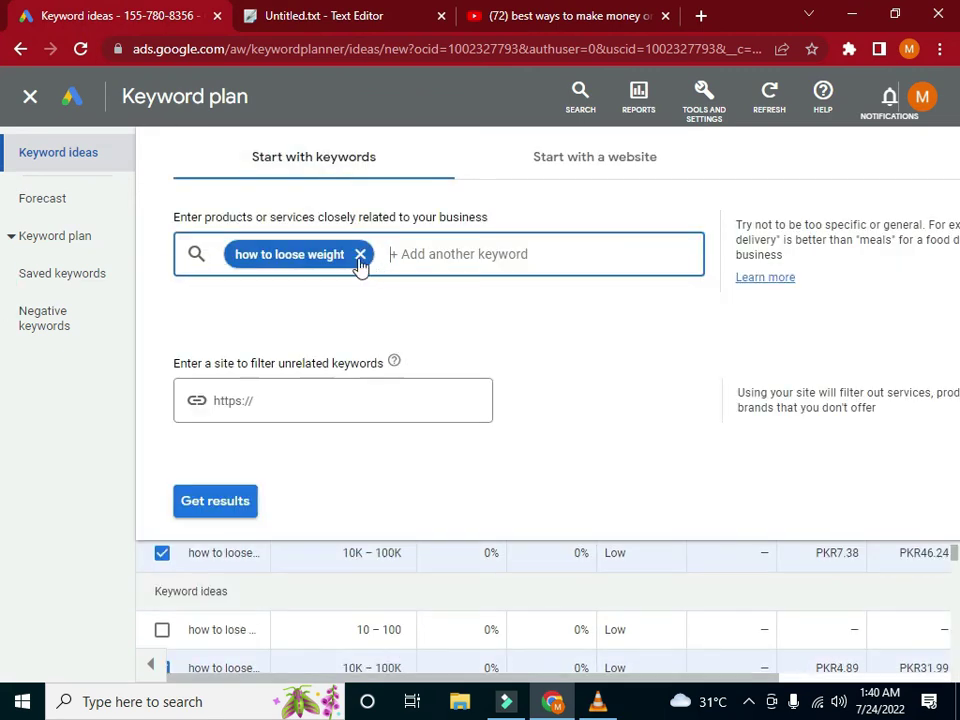
{"action": "left_click", "coordinate": [360, 254]}
{"action": "left_click", "coordinate": [359, 255]}
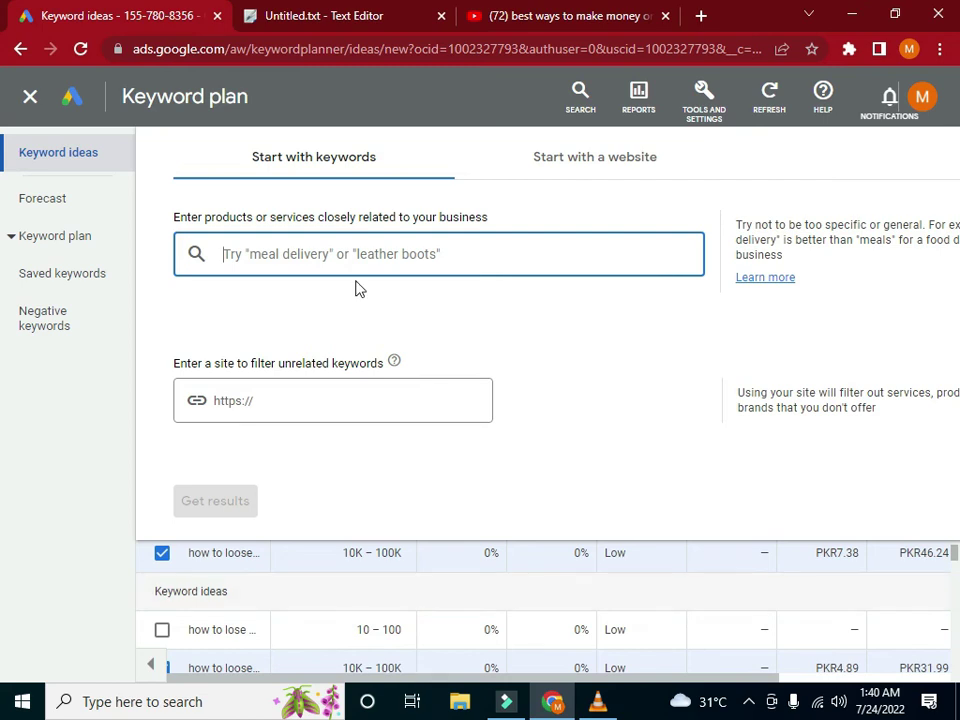
{"action": "left_click", "coordinate": [86, 471]}
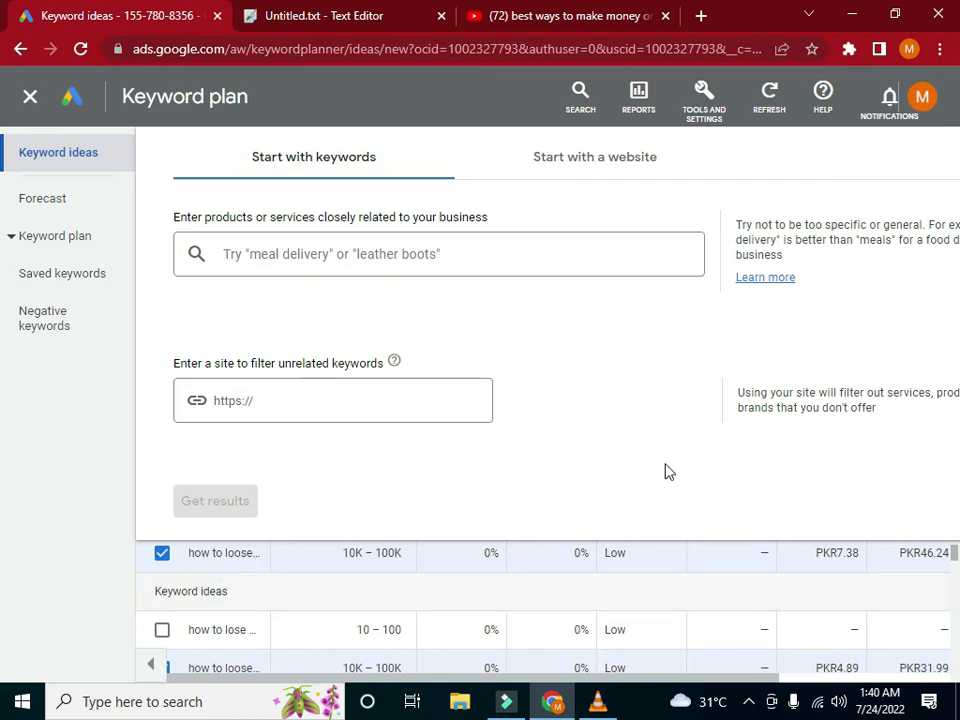
{"action": "left_click", "coordinate": [372, 254]}
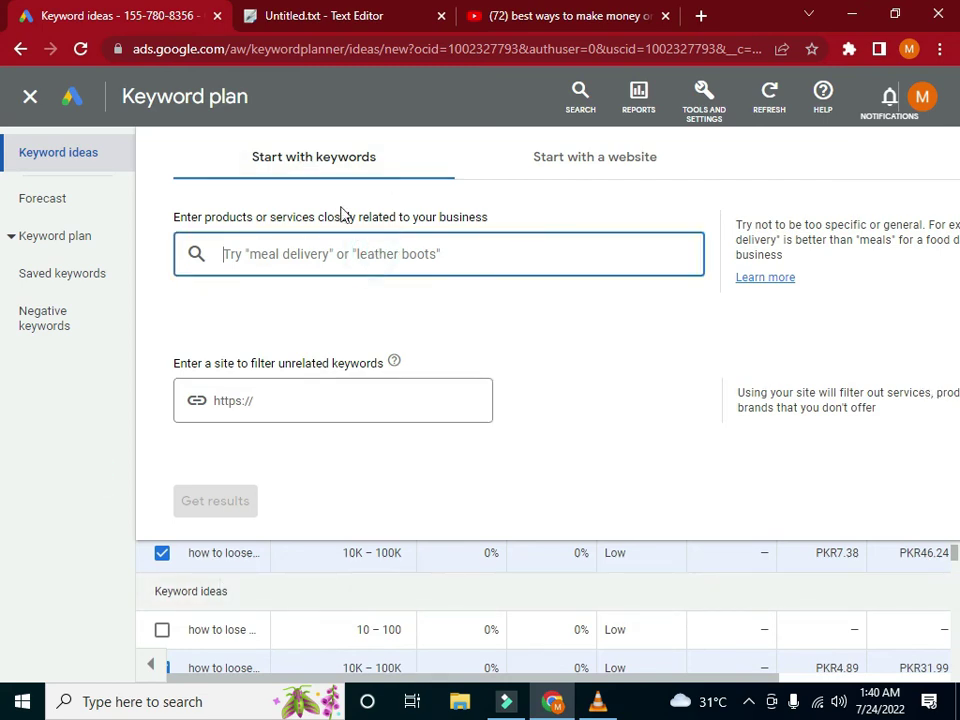
{"action": "type", "text": "h"}
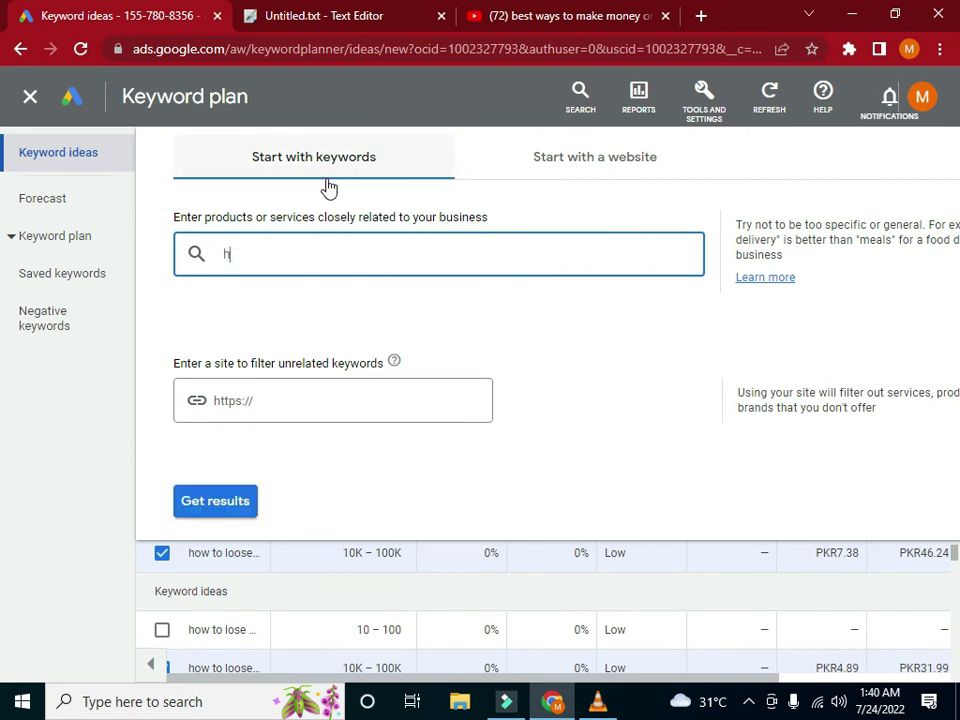
{"action": "type", "text": "ow to loose w"}
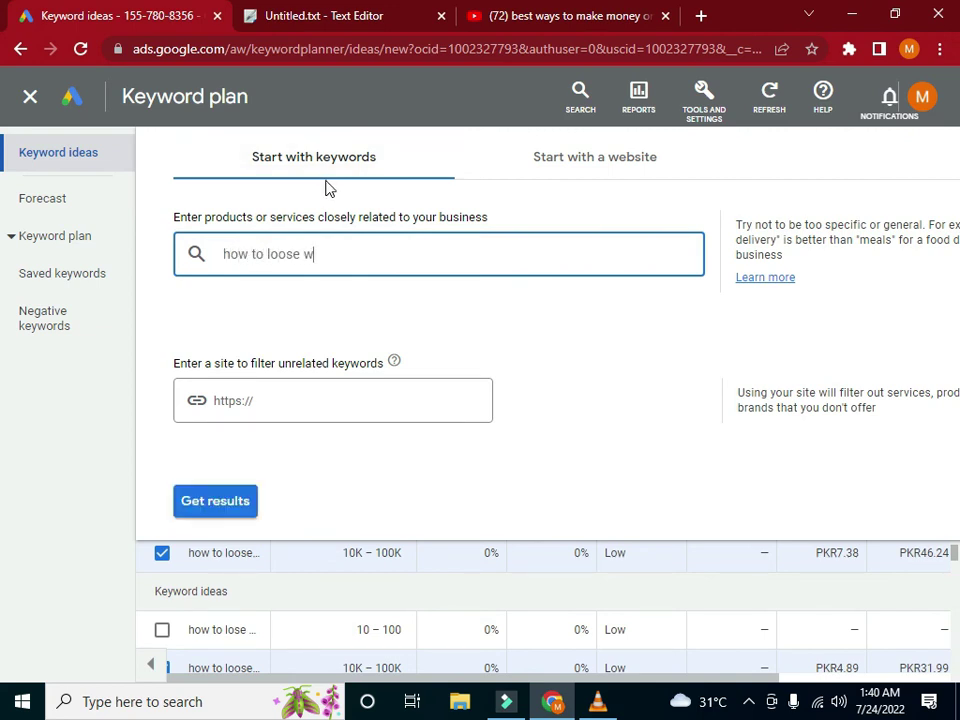
{"action": "type", "text": "eight"}
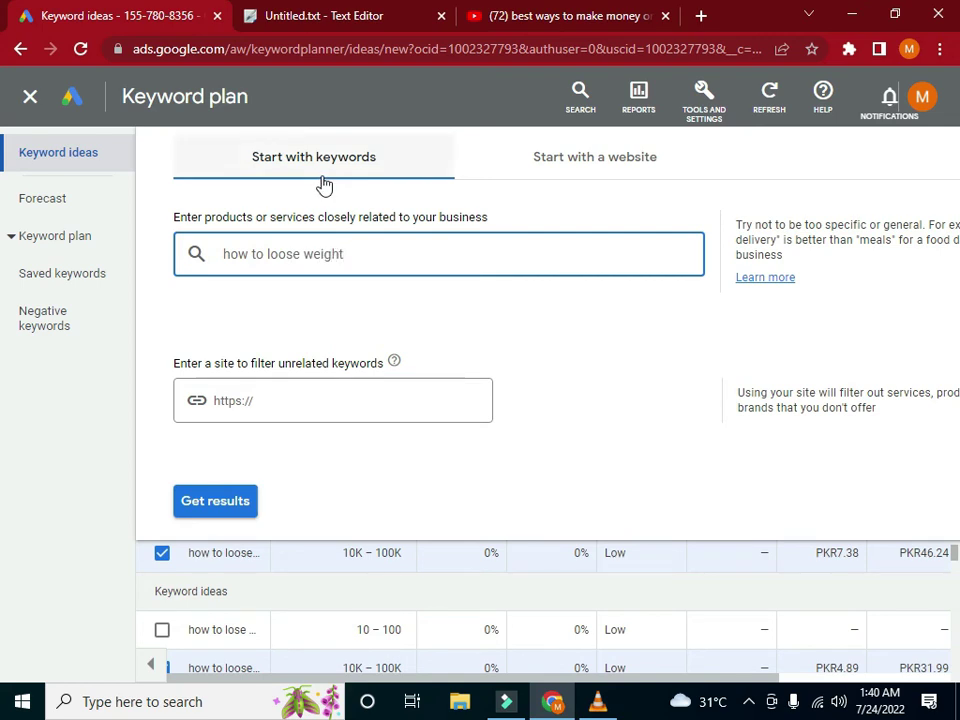
{"action": "key", "text": "Return"}
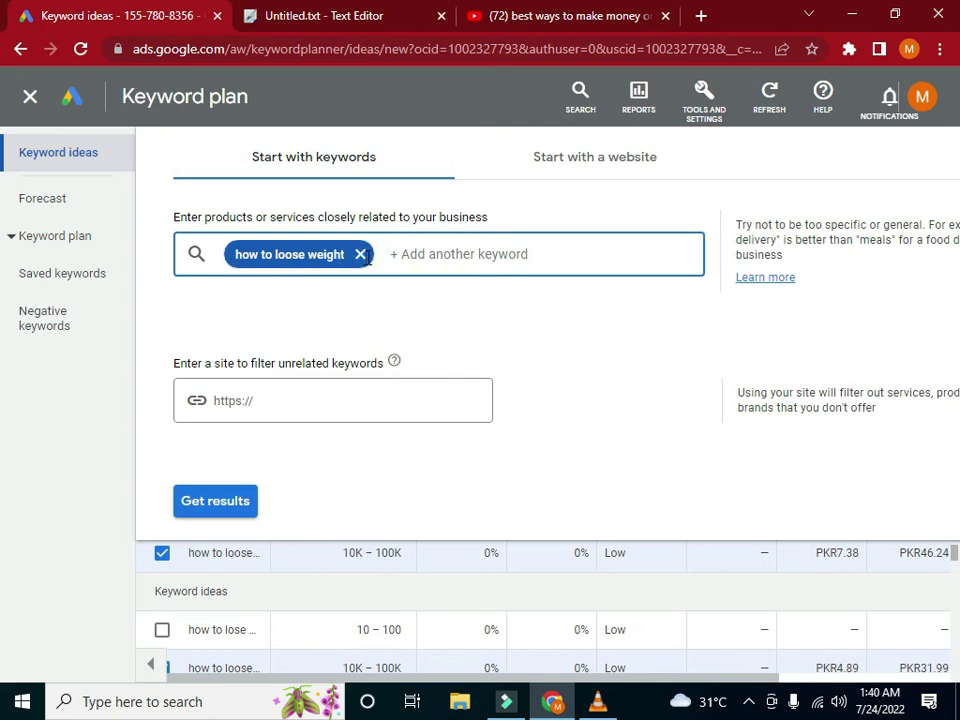
{"action": "left_click", "coordinate": [361, 255]}
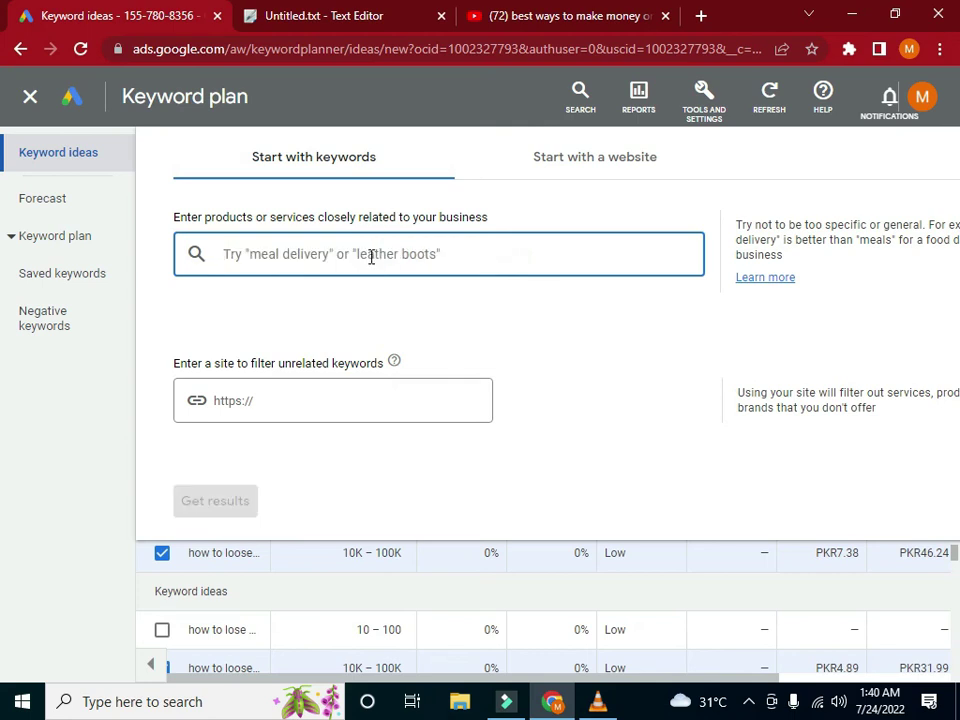
- Get keyword ideas for "youtube seo free course"
{"action": "type", "text": "youtube seo g"}
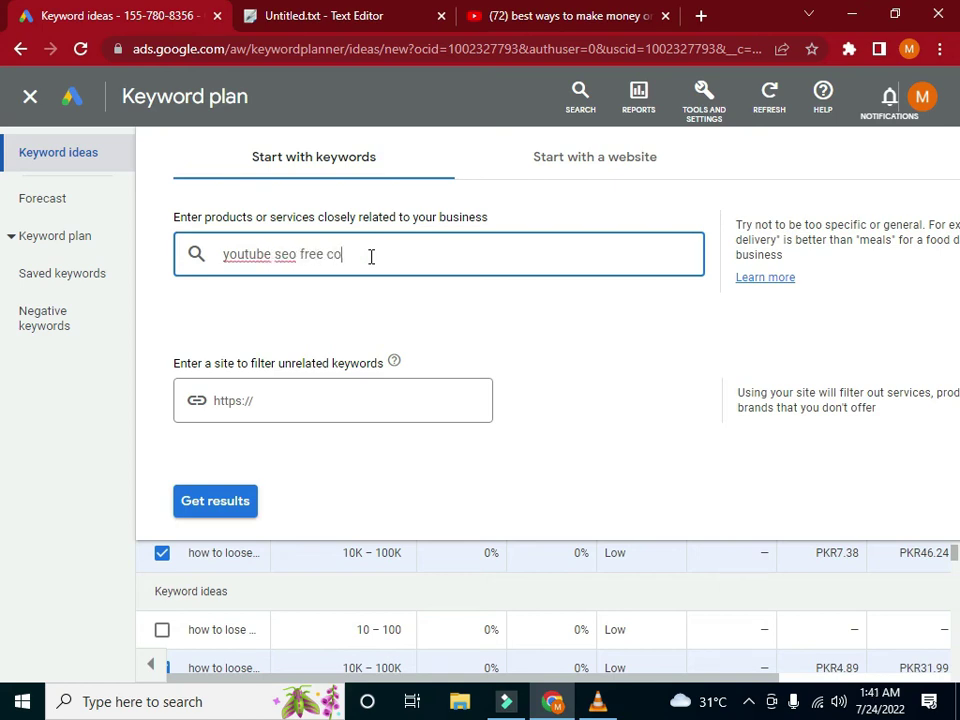
{"action": "type", "text": "se"}
{"action": "key", "text": "Return"}
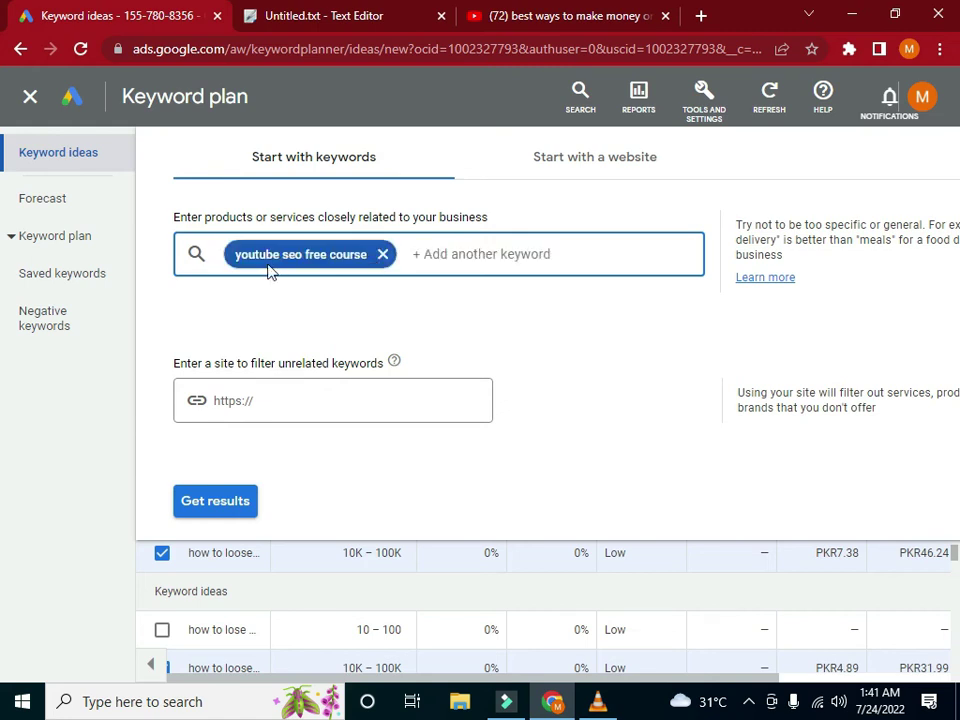
{"action": "left_click", "coordinate": [220, 521]}
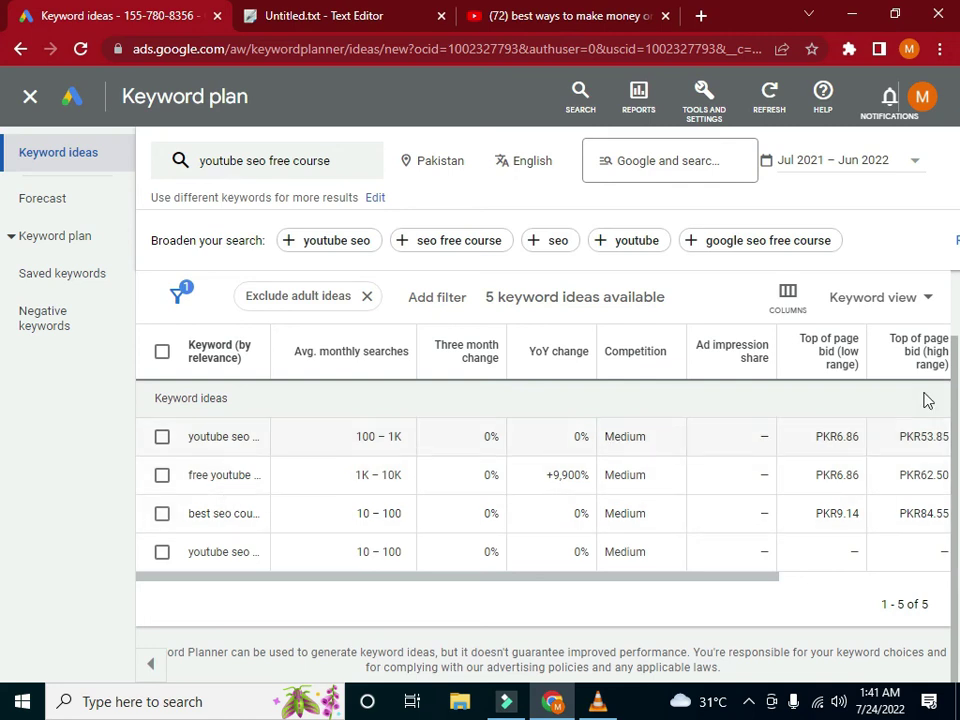
{"action": "mouse_move", "coordinate": [5, 400]}
{"action": "left_mouse_down"}
{"action": "mouse_move", "coordinate": [9, 392]}
{"action": "mouse_move", "coordinate": [5, 428]}
{"action": "mouse_move", "coordinate": [2, 407]}
{"action": "left_mouse_up"}
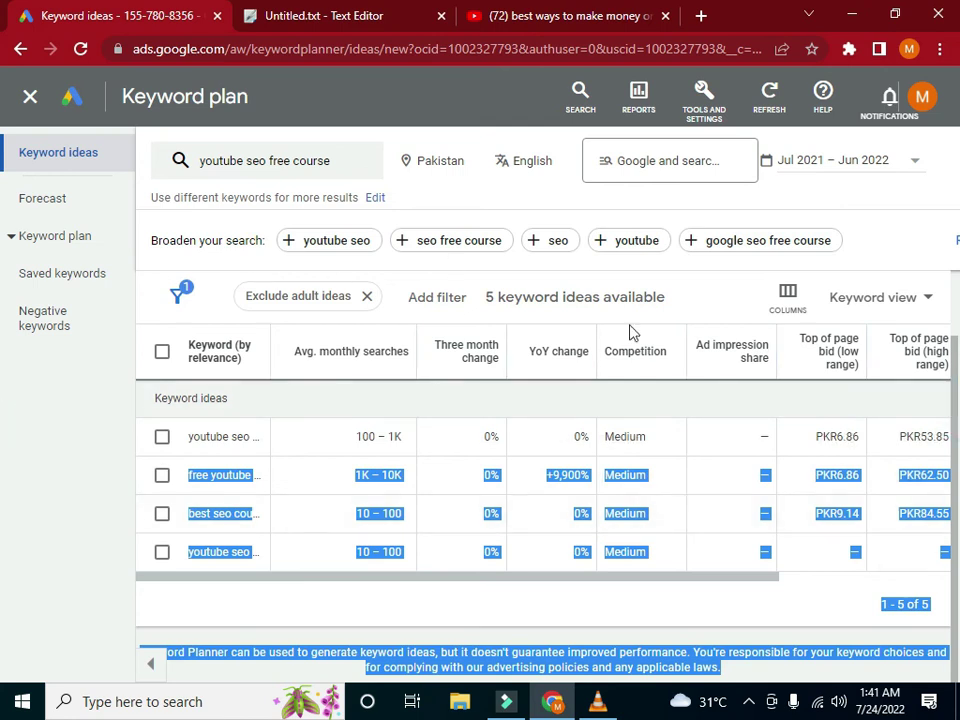
{"action": "left_click", "coordinate": [876, 244]}
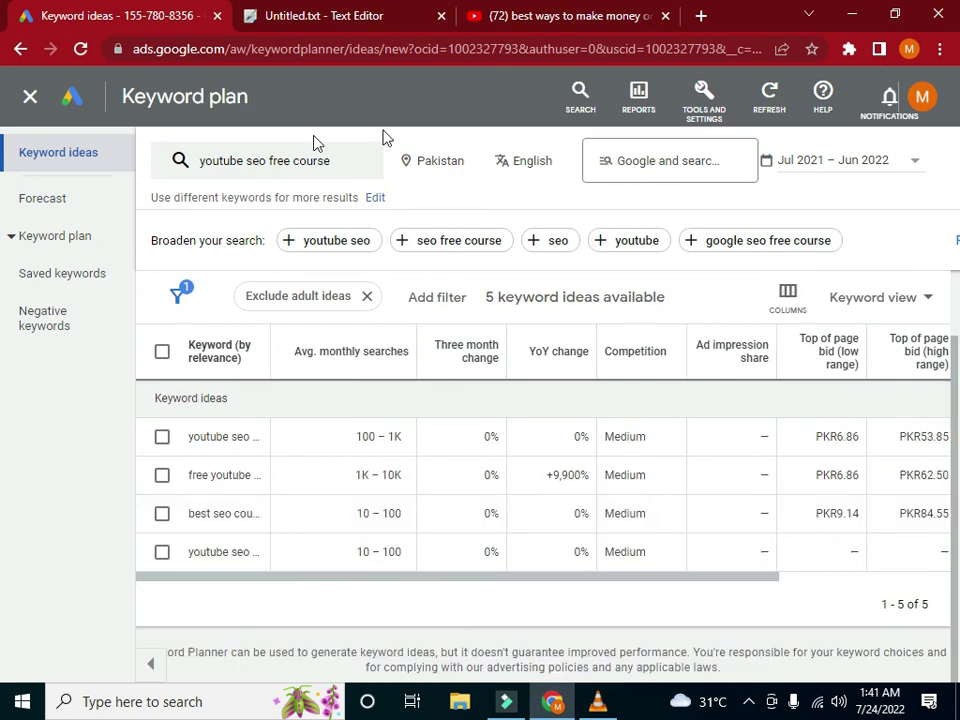
- Change the keyword search to "youtube seo course" by removing the word "free", and get its keyword ideas
{"action": "left_click", "coordinate": [345, 163]}
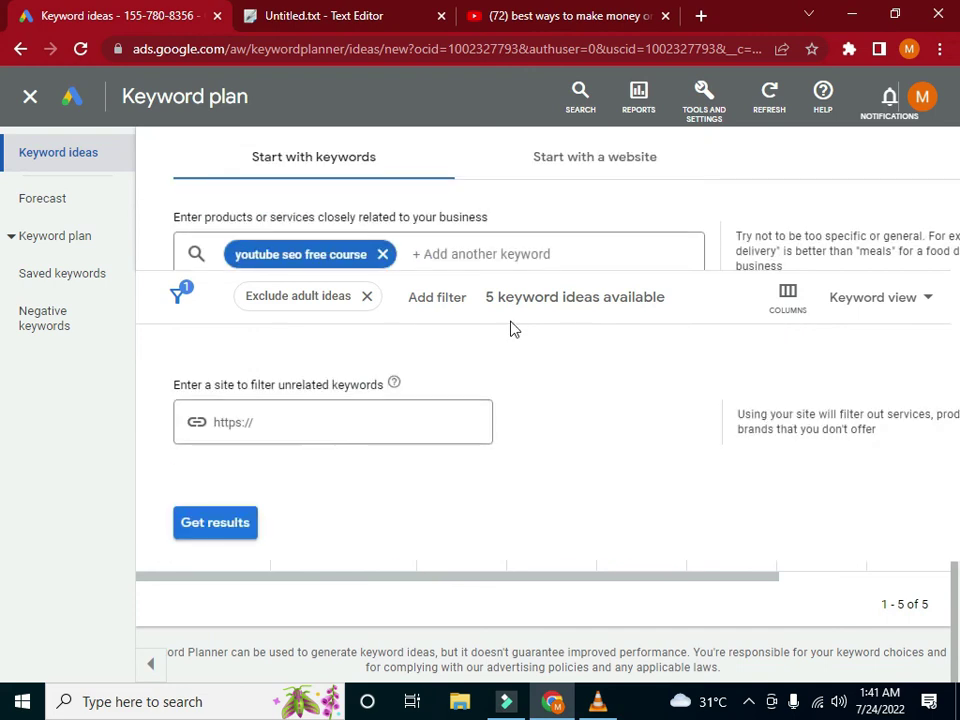
{"action": "double_click", "coordinate": [354, 255]}
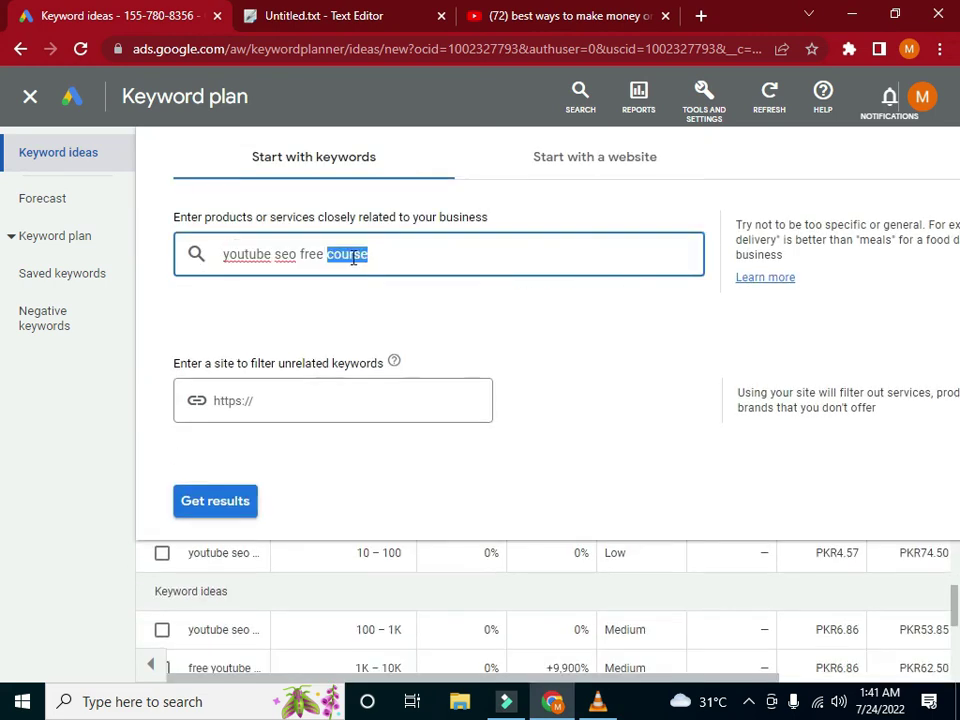
{"action": "left_click_drag", "start_coordinate": [322, 251], "coordinate": [302, 252]}
{"action": "key", "text": "BackSpace"}
{"action": "left_click", "coordinate": [350, 256]}
{"action": "left_click", "coordinate": [302, 255]}
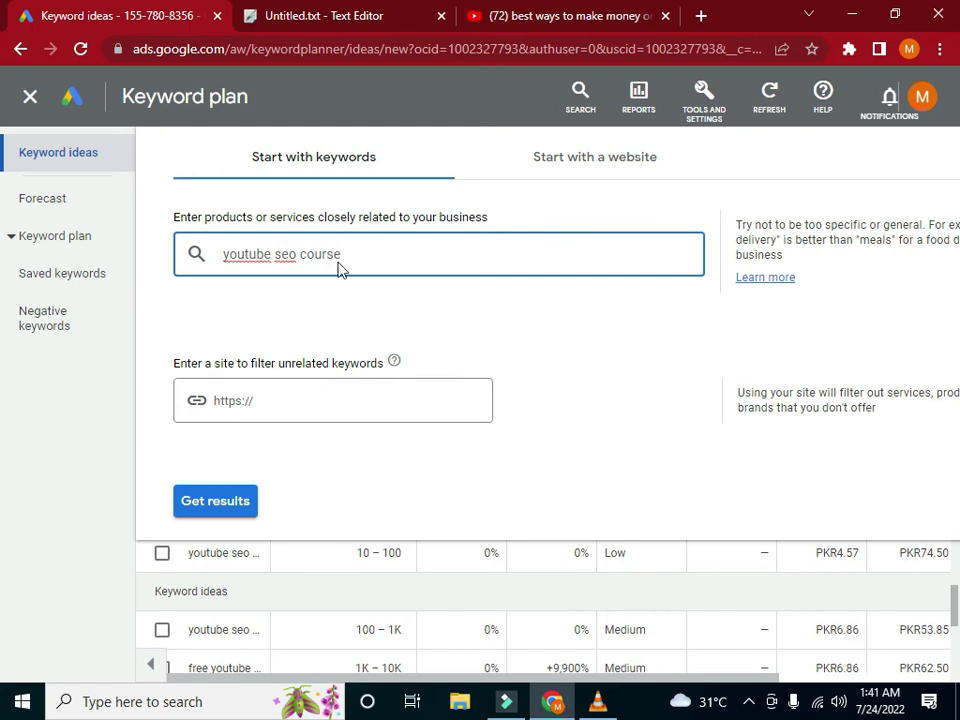
{"action": "key", "text": "Return"}
{"action": "left_click", "coordinate": [215, 503]}
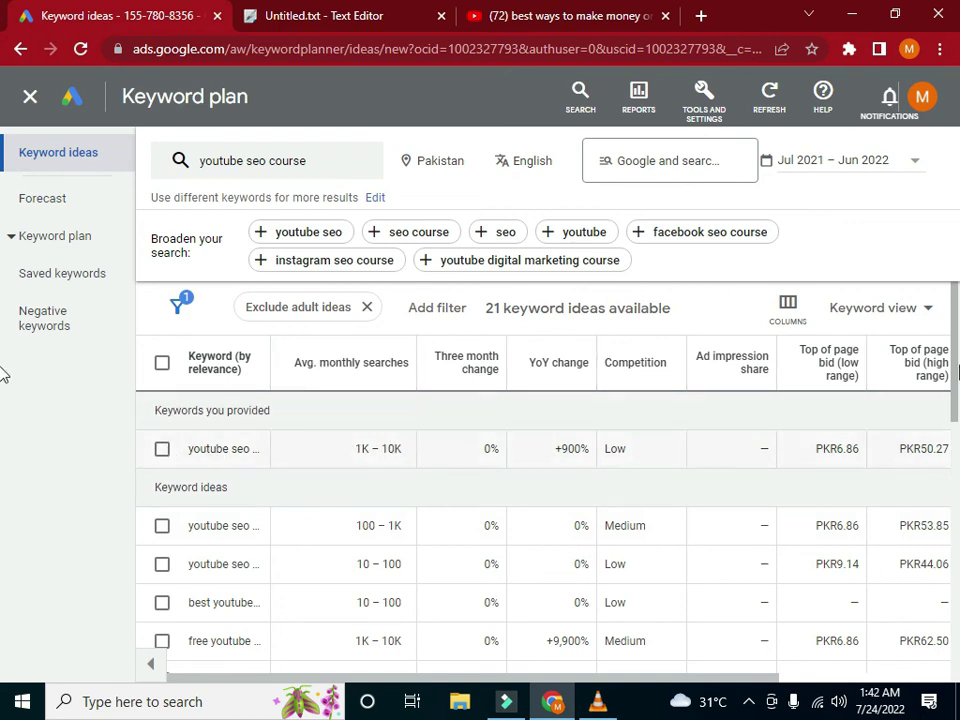
- Review the monthly searches and competition levels of the keyword ideas for "youtube seo course"
{"action": "left_click", "coordinate": [950, 320]}
{"action": "scroll", "coordinate": [953, 343], "scroll_direction": "down", "scroll_amount": 1}
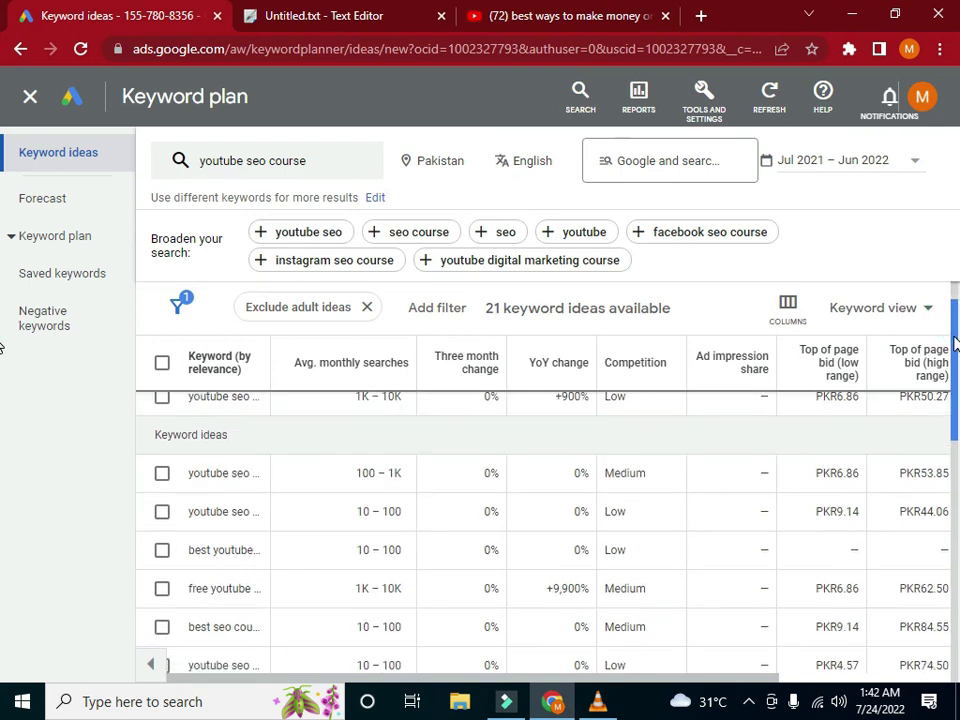
{"action": "scroll", "coordinate": [953, 343], "scroll_direction": "down", "scroll_amount": 1}
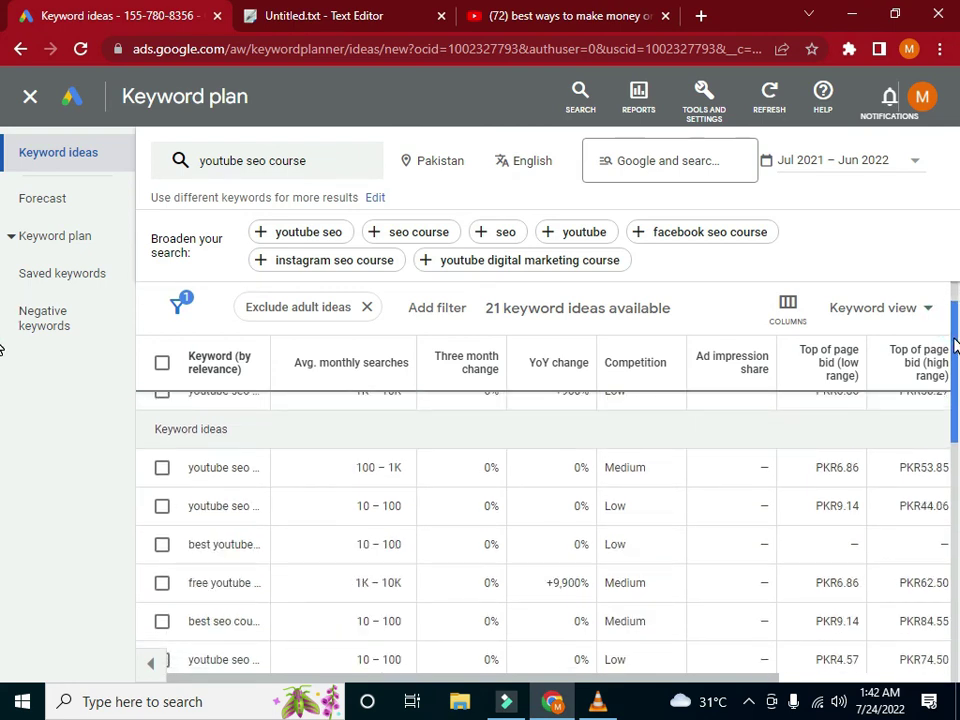
{"action": "scroll", "coordinate": [953, 348], "scroll_direction": "down", "scroll_amount": 1}
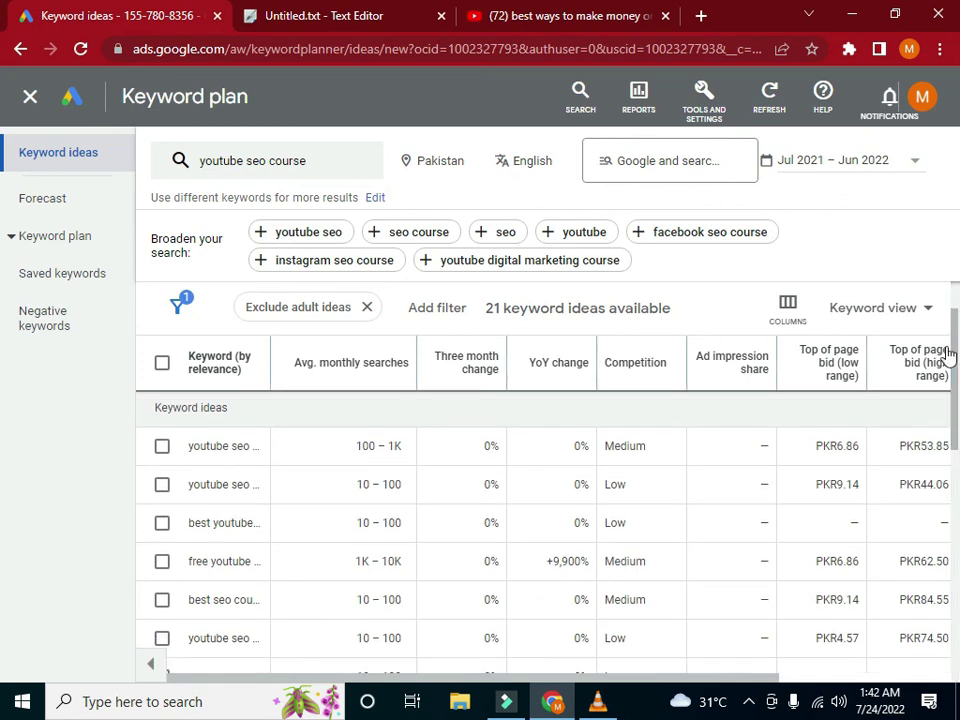
{"action": "mouse_move", "coordinate": [953, 352]}
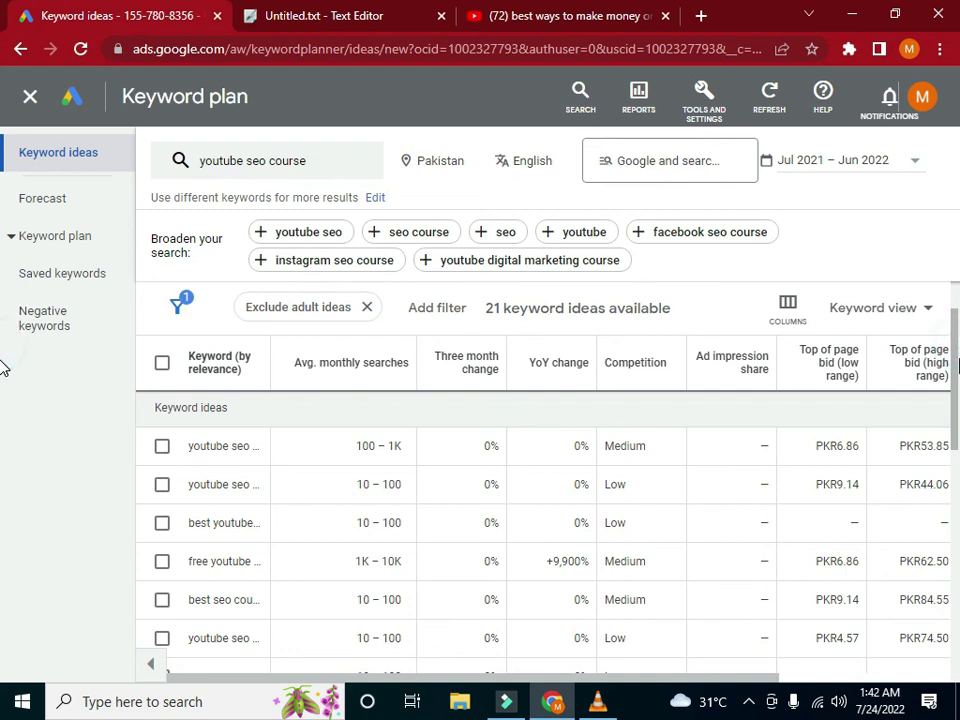
{"action": "left_click_drag", "start_coordinate": [957, 357], "coordinate": [956, 423]}
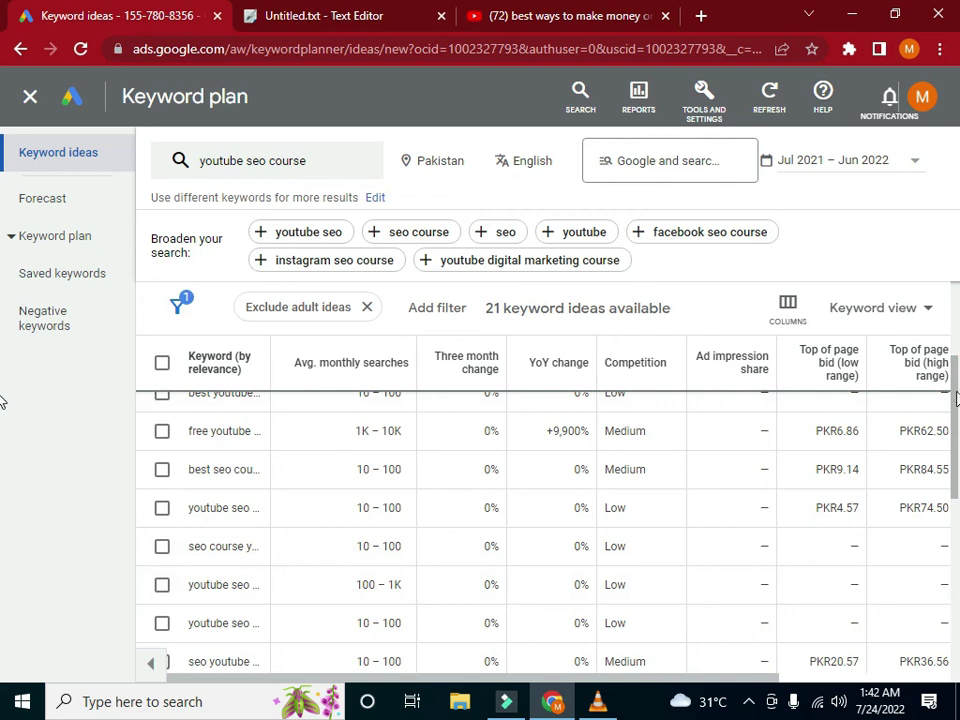
{"action": "left_click_drag", "start_coordinate": [956, 400], "coordinate": [955, 507]}
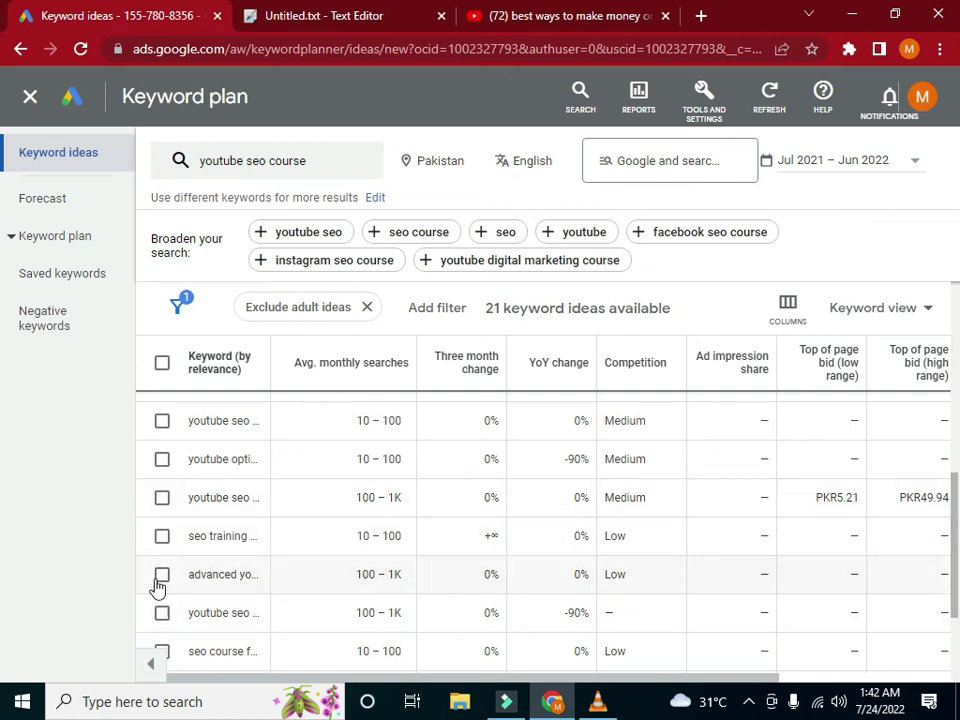
{"action": "left_click_drag", "start_coordinate": [955, 497], "coordinate": [934, 289]}
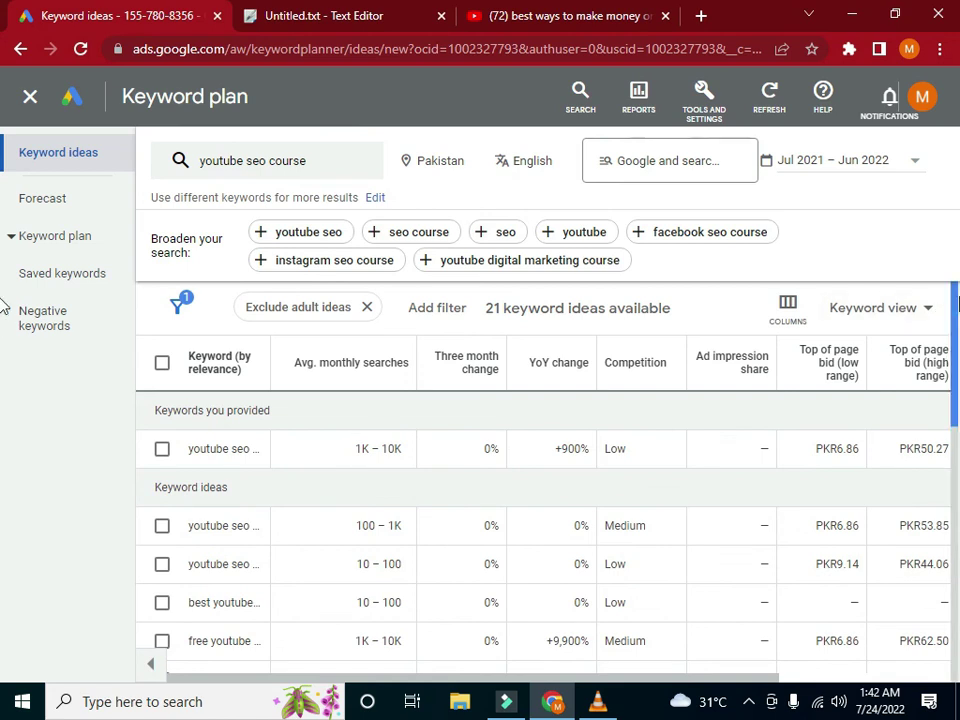
{"action": "left_click", "coordinate": [310, 16]}
{"action": "left_click", "coordinate": [495, 22]}
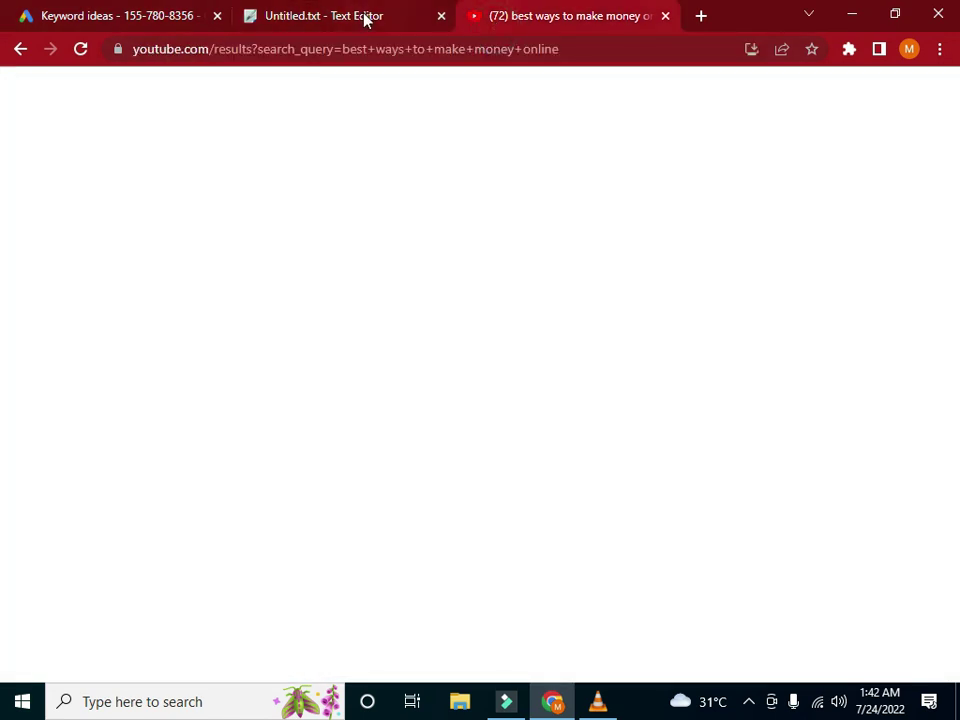
{"action": "left_click", "coordinate": [27, 18]}
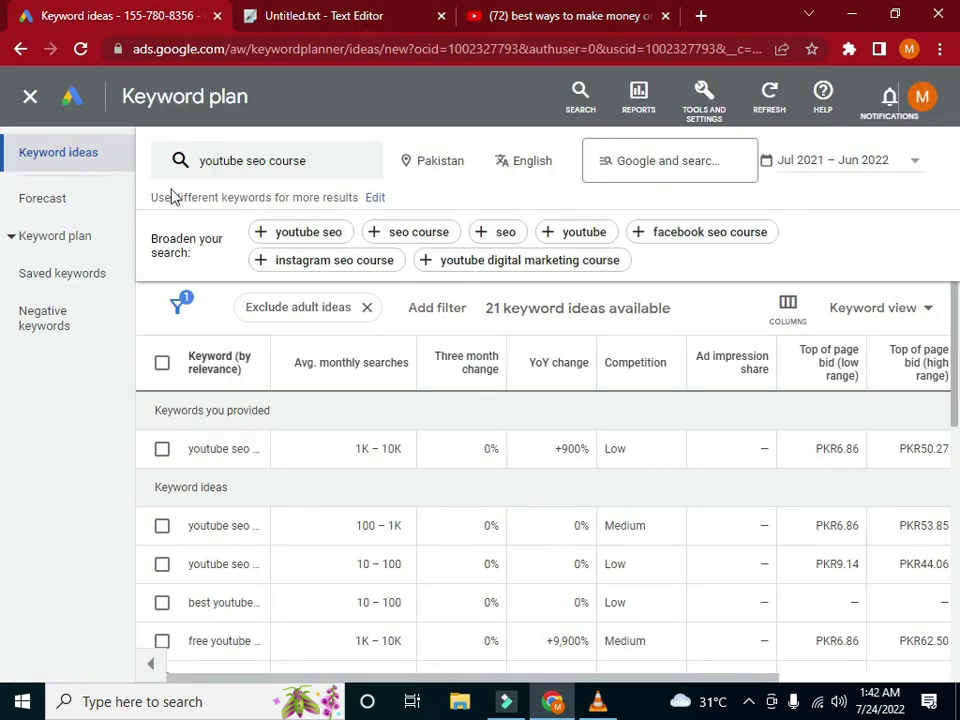
- Copy the provided keyword "youtube seo course", check Untitled.txt in the online Text Editor, and return to Keyword Planner
{"action": "left_click", "coordinate": [162, 450]}
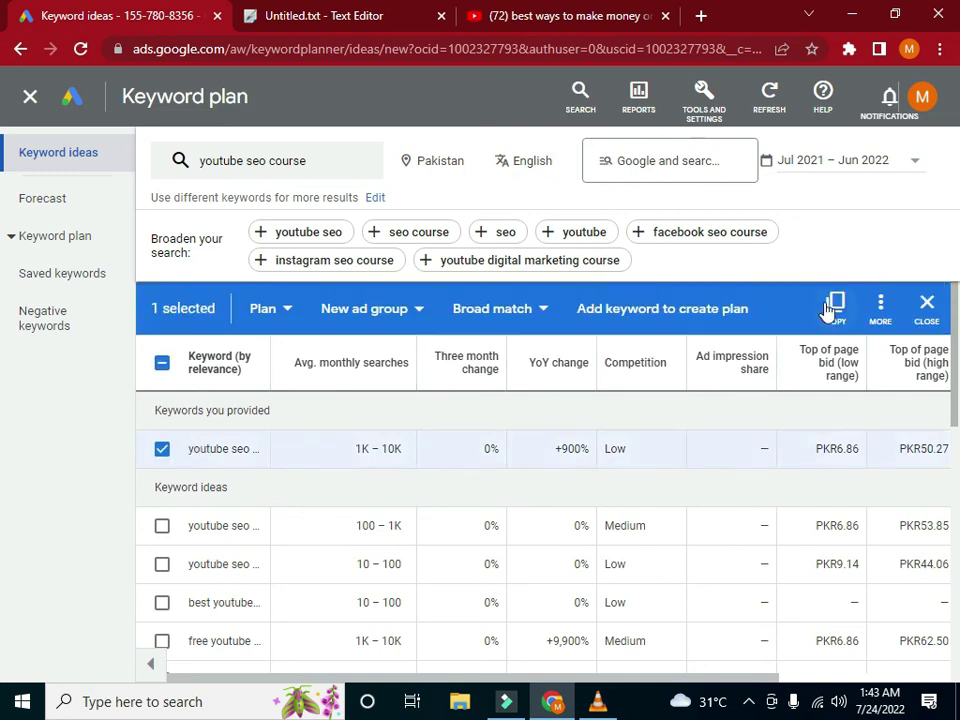
{"action": "left_click", "coordinate": [835, 303]}
{"action": "left_click", "coordinate": [322, 14]}
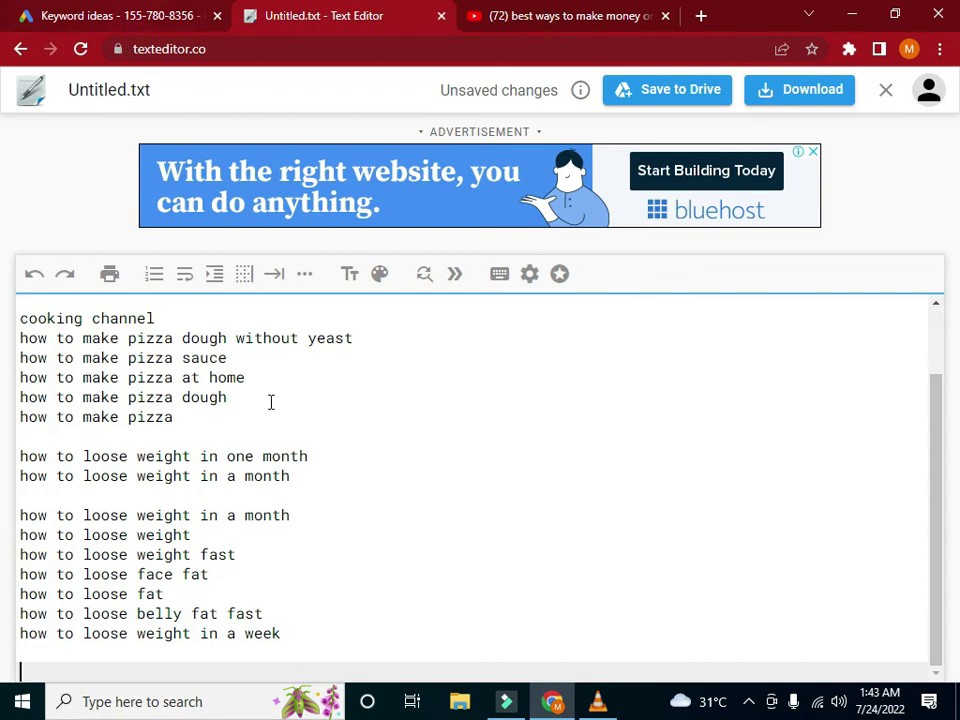
{"action": "left_click", "coordinate": [72, 10]}
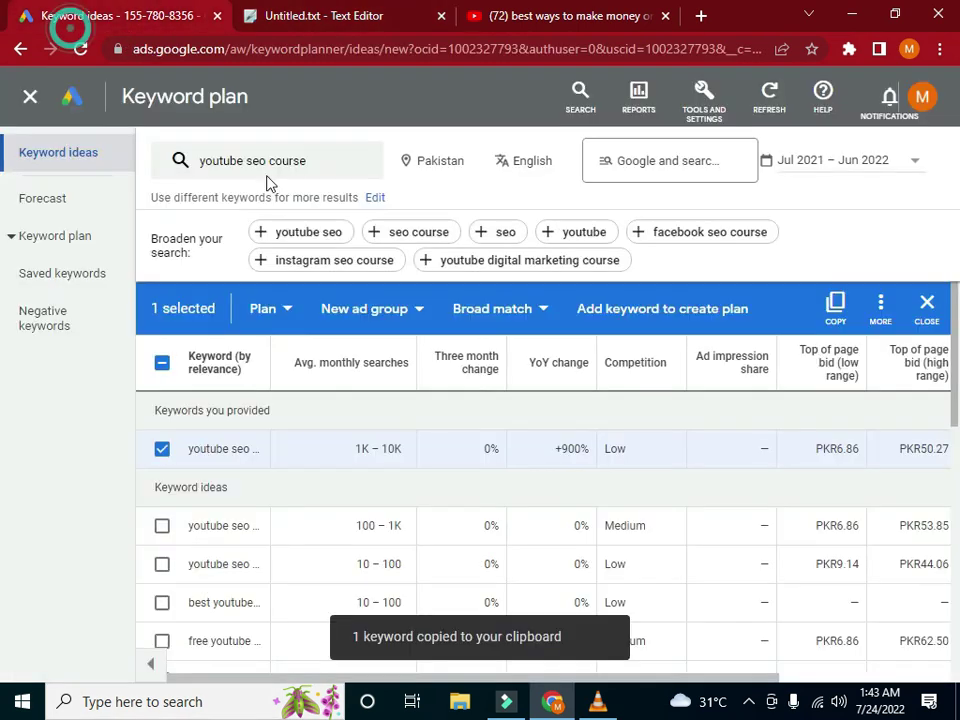